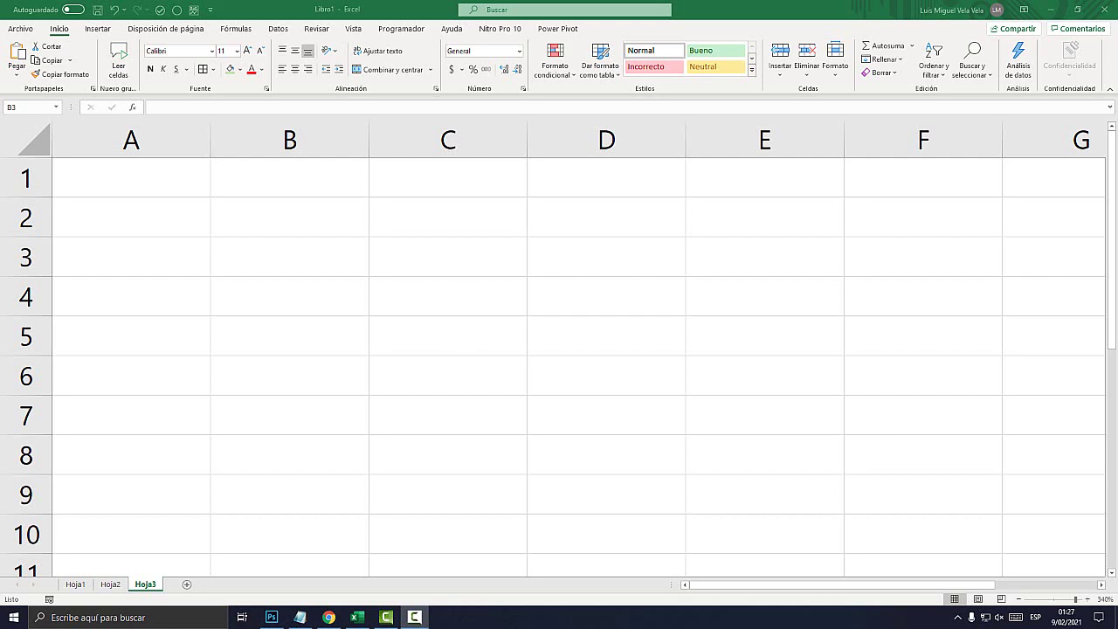
Widen column B and enter 10.9 in cell B3
drag(369, 139, 509, 140)
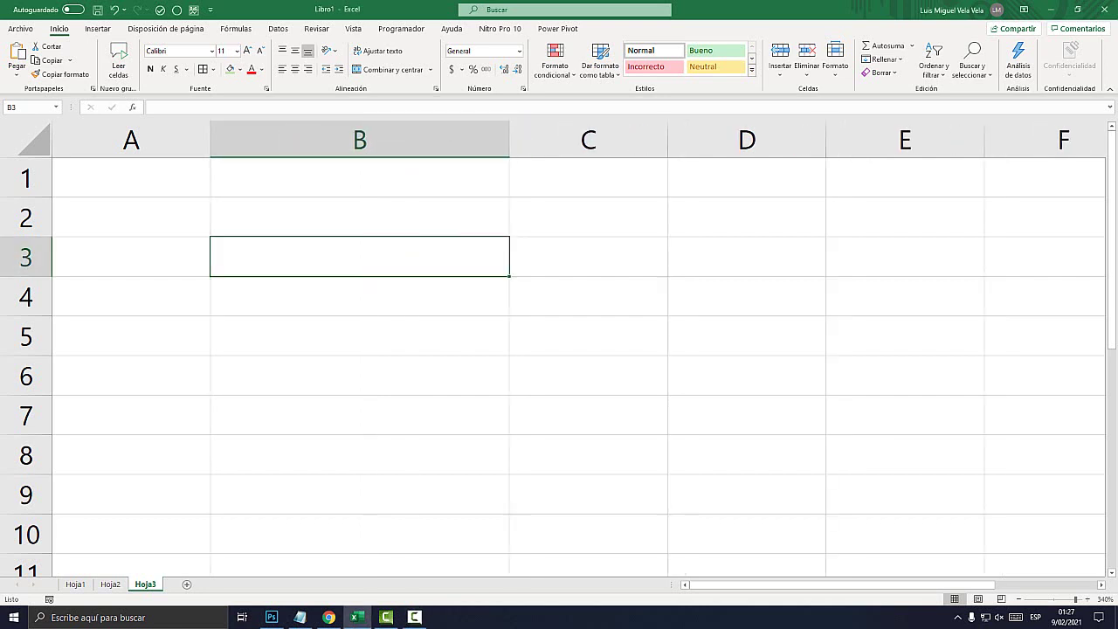
text(10.)
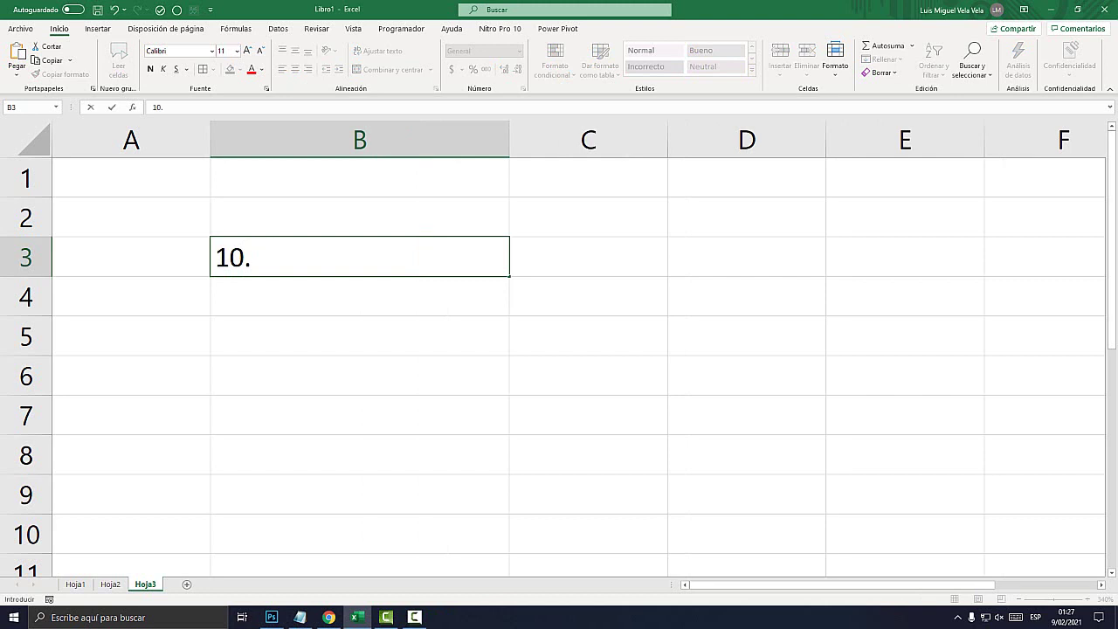
text(9)
key(Return)
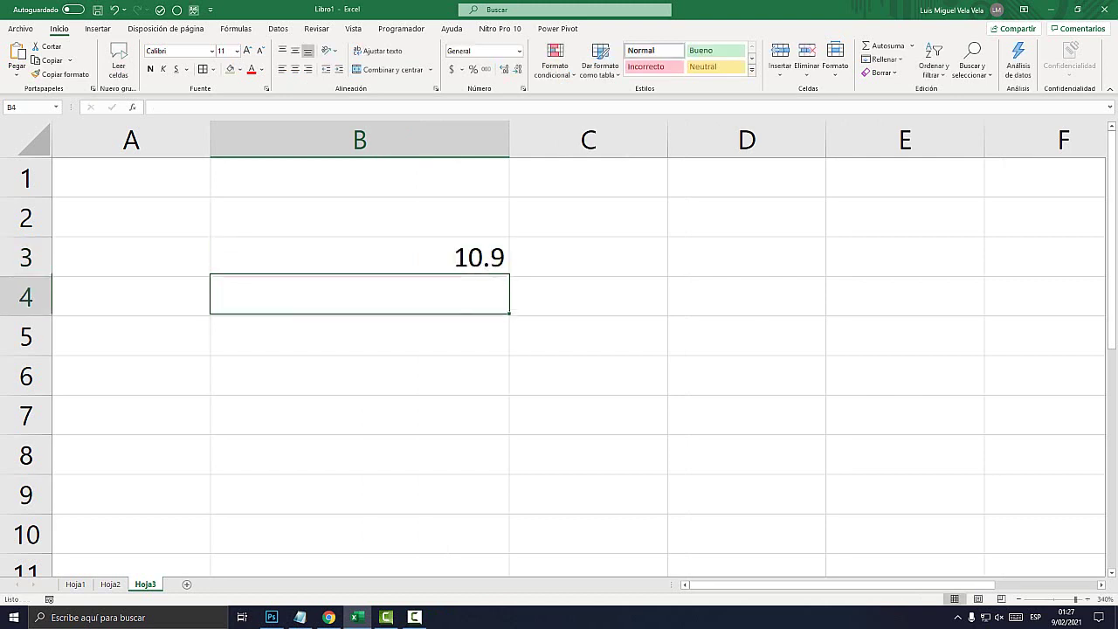
click(359, 257)
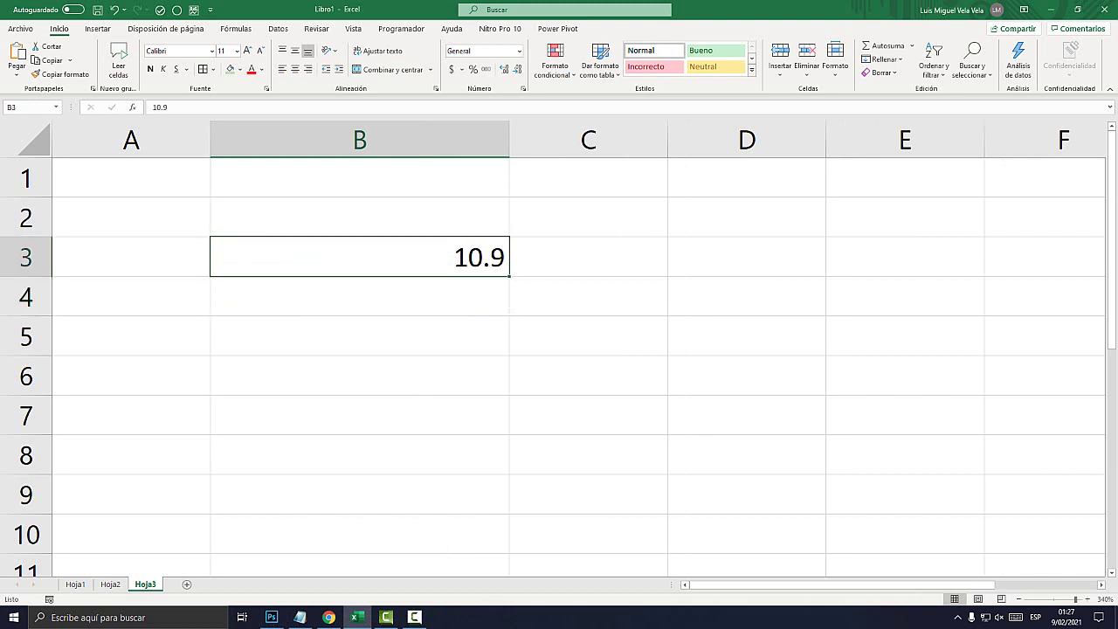
Clear the stray 11 typed into C3, leaving it empty
click(588, 256)
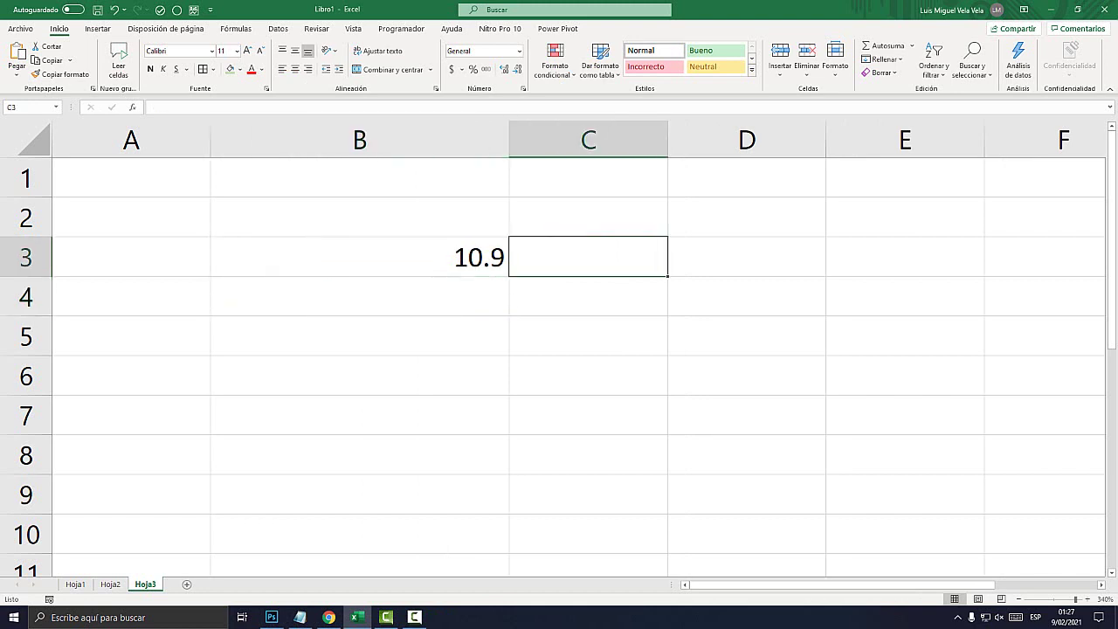
text(00)
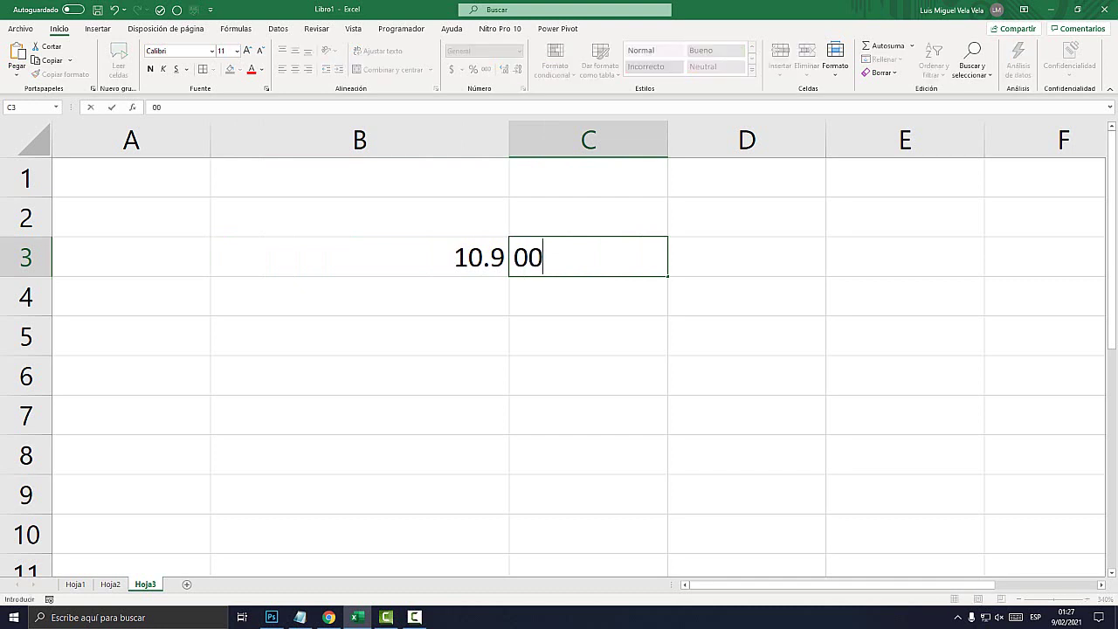
key(BackSpace)
key(BackSpace)
text(11)
key(Return)
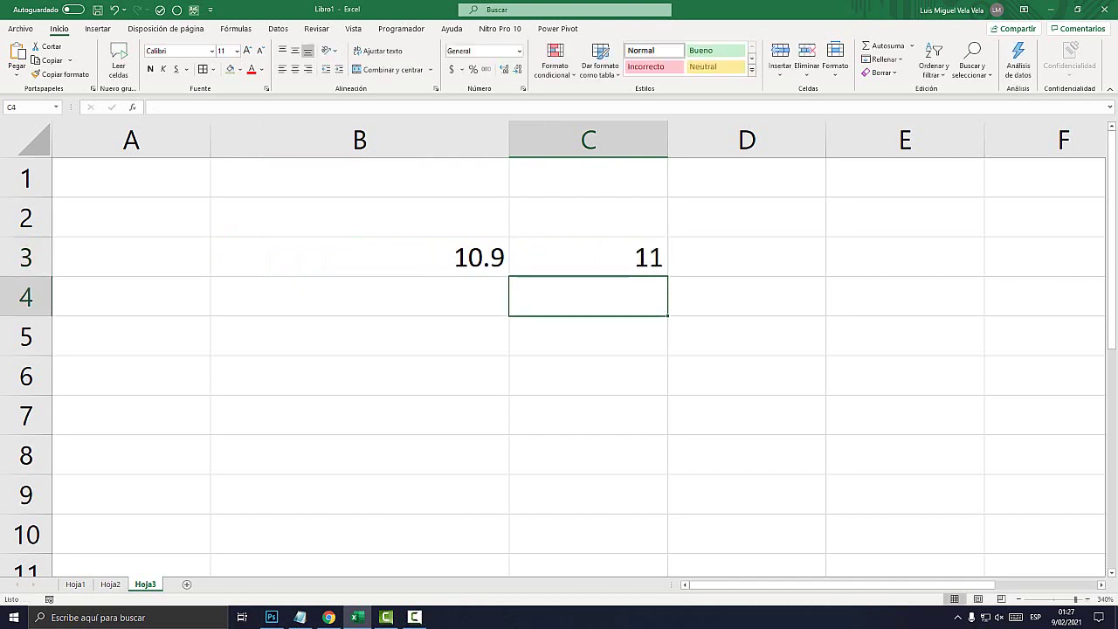
click(588, 257)
key(Delete)
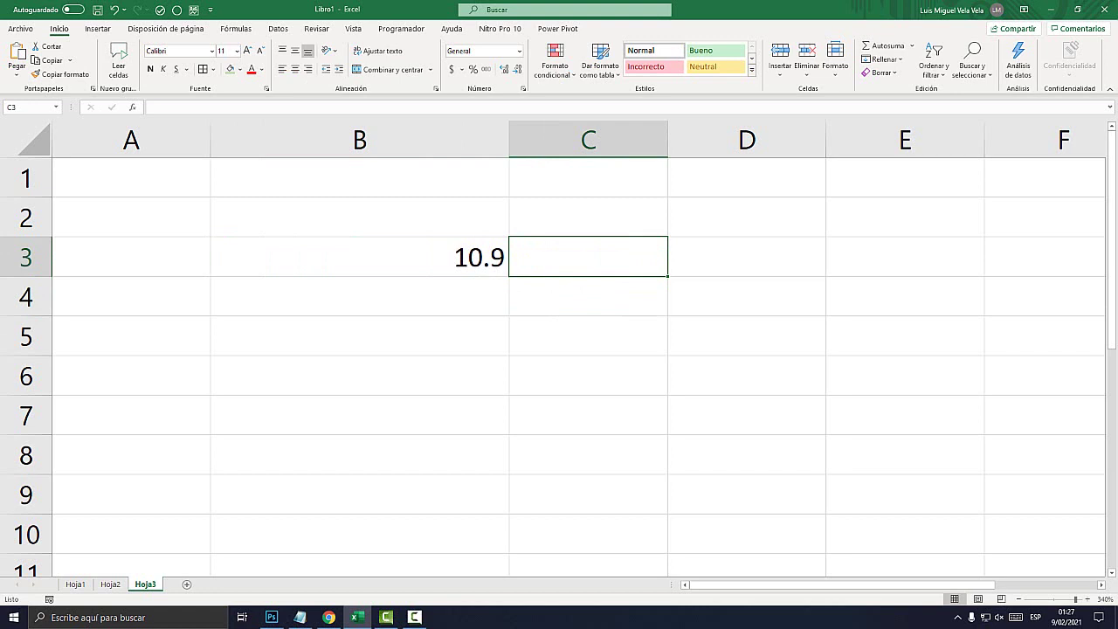
Center the 10.9 in cell B3
click(359, 256)
click(295, 69)
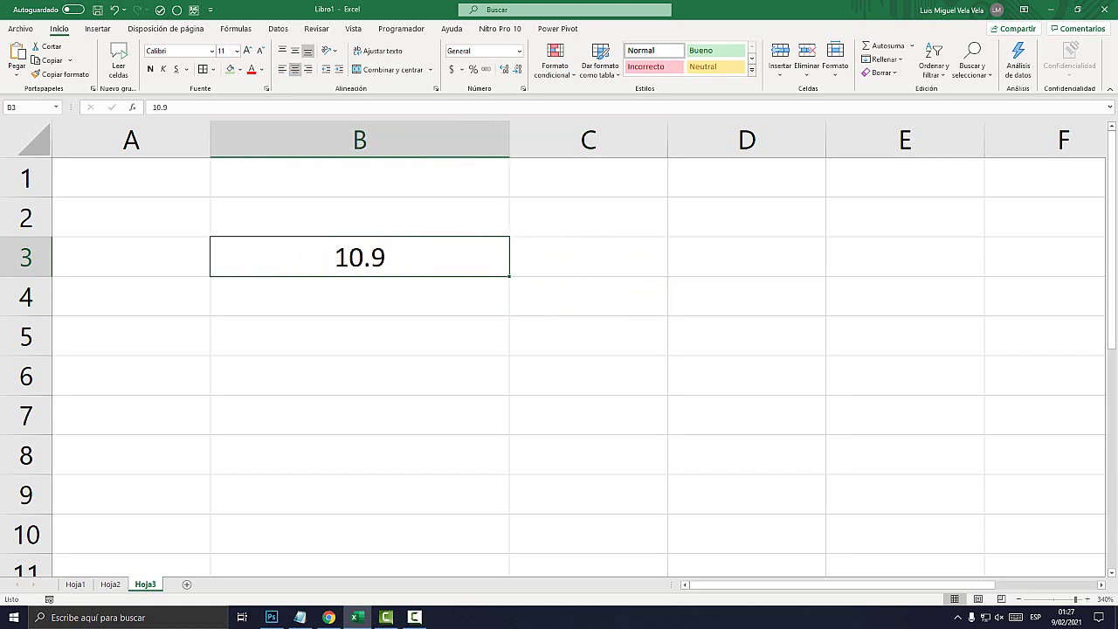
ctrl+scroll(559, 350, up, 1)
ctrl+scroll(559, 349, up, 1)
ctrl+scroll(559, 349, up, 2)
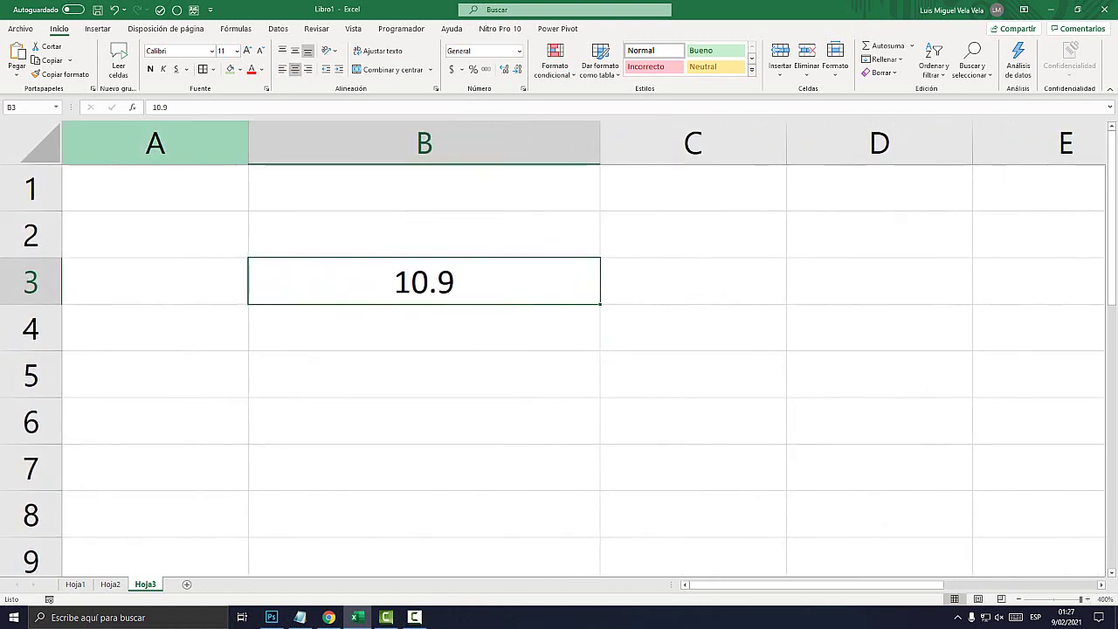
Enter =REDONDEAR(B3;0) in C3 so it displays 11
key(ctrl+z)
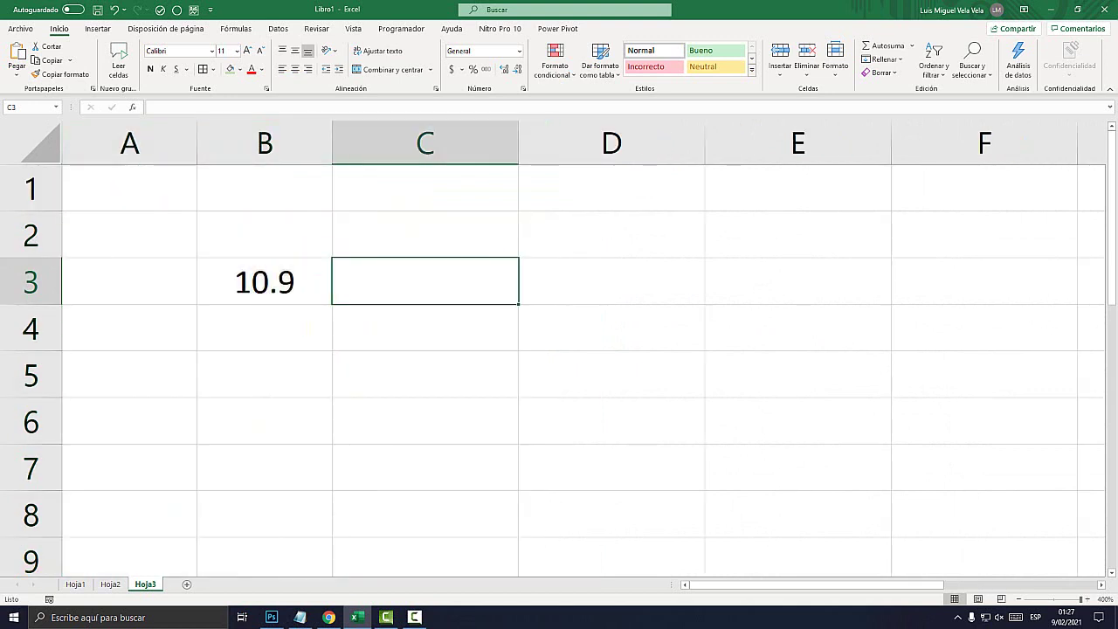
text(=)
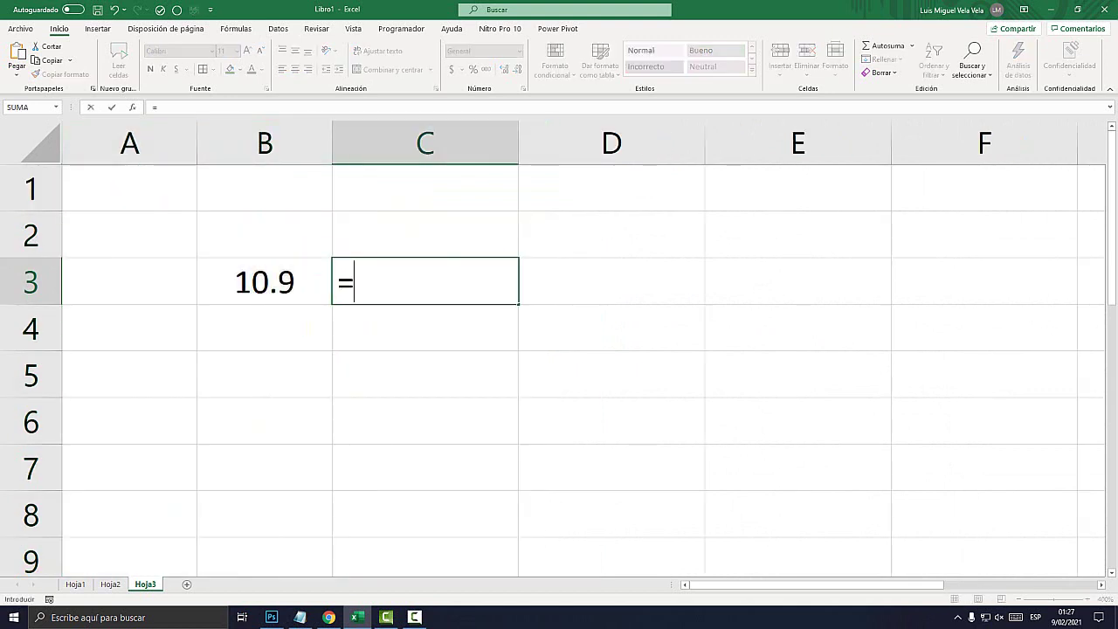
text(redon)
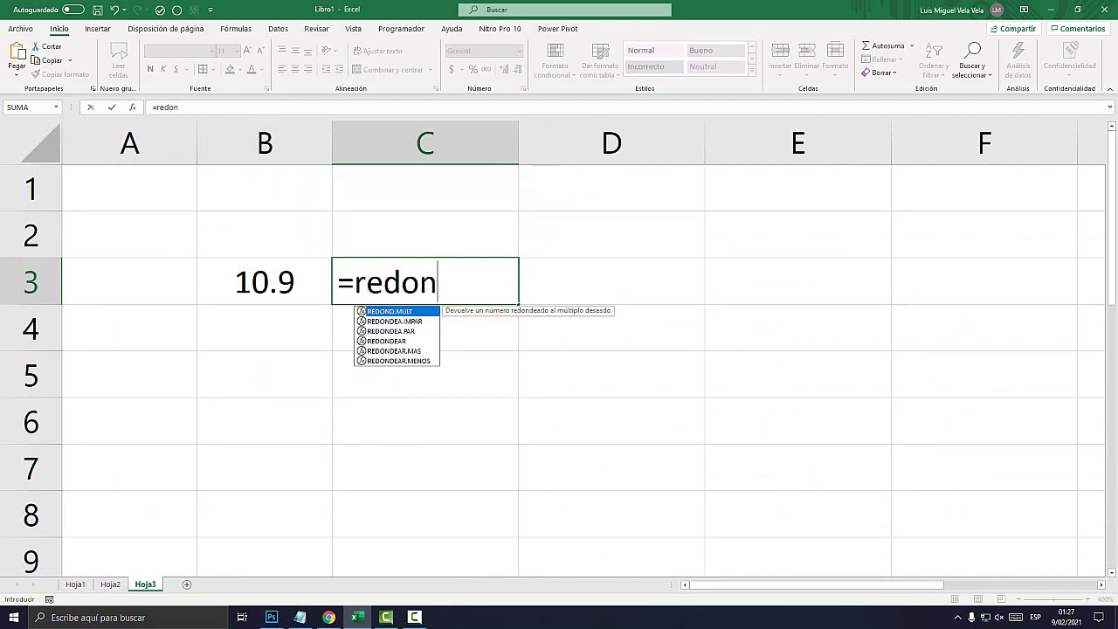
text(de)
key(Down)
key(Down)
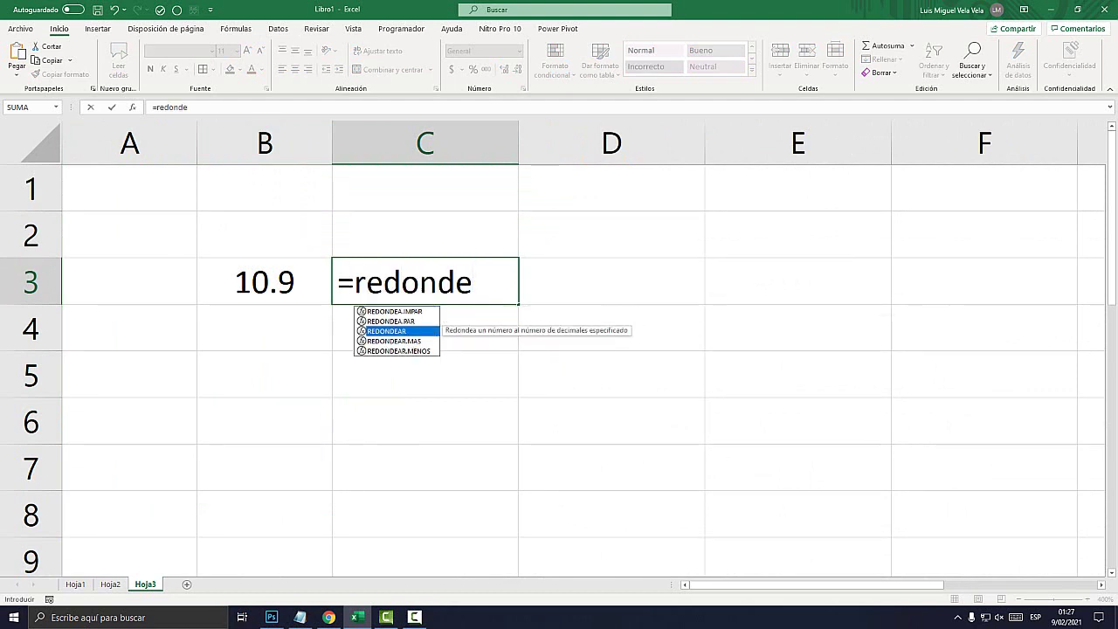
key(Tab)
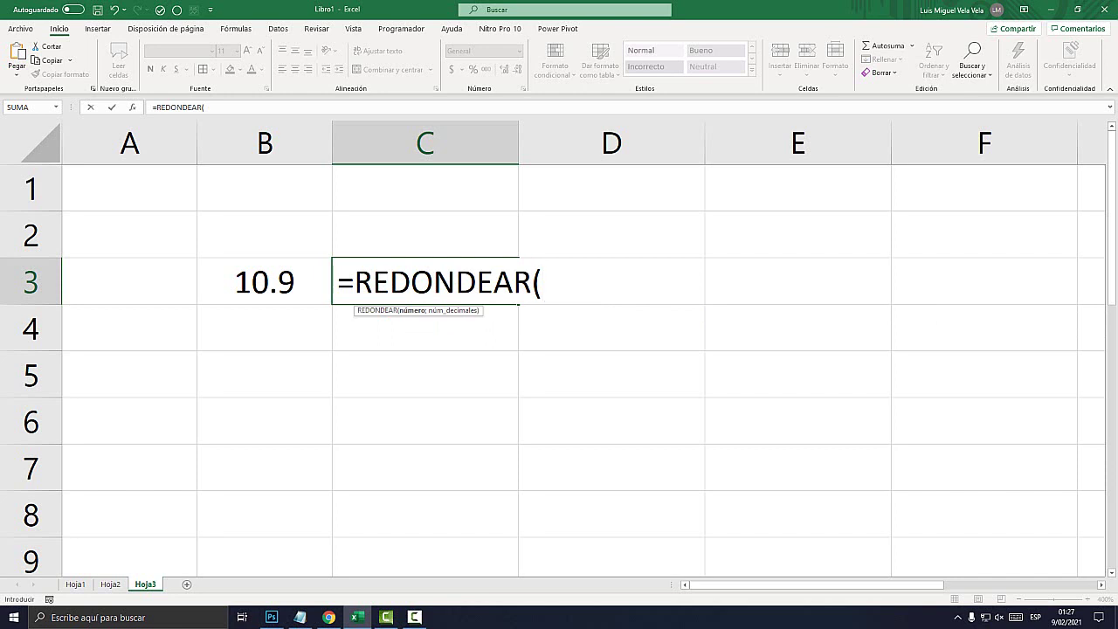
click(264, 281)
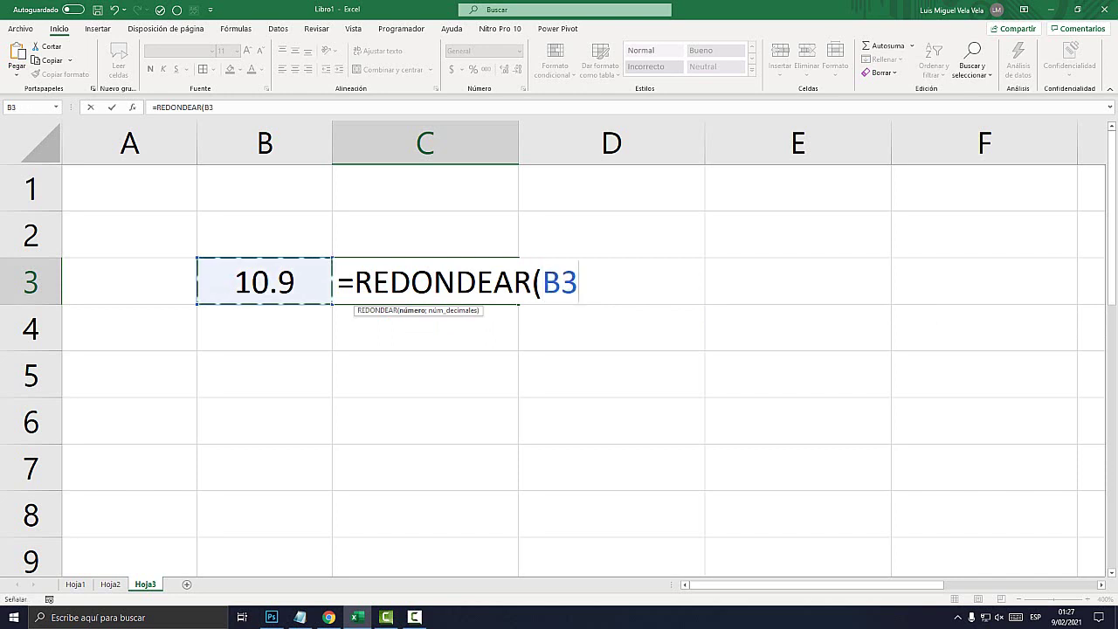
text(;)
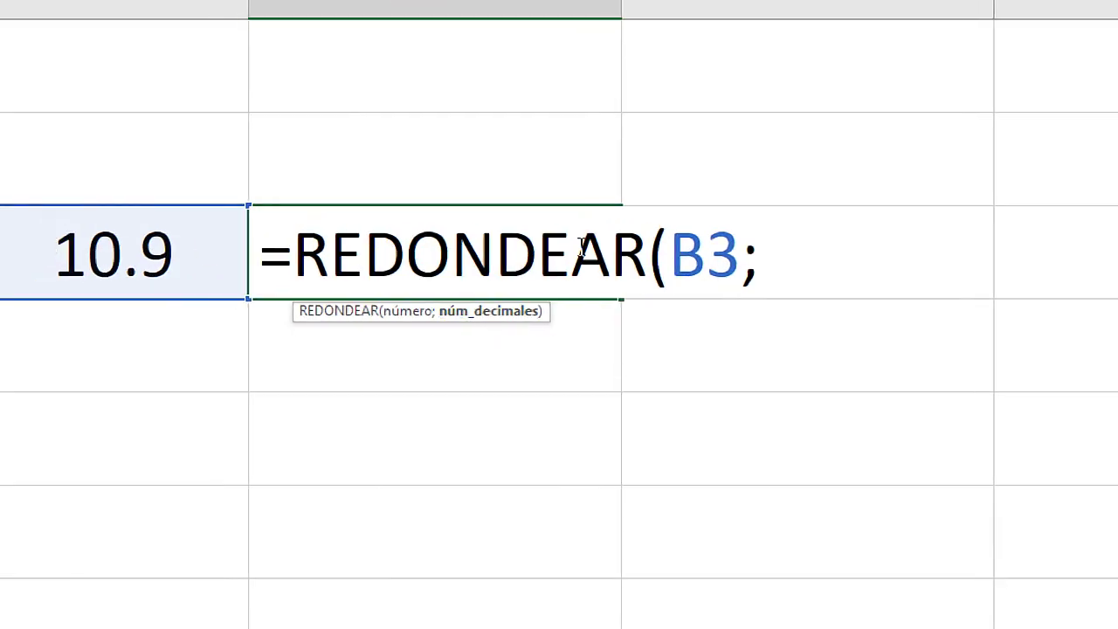
text(0)
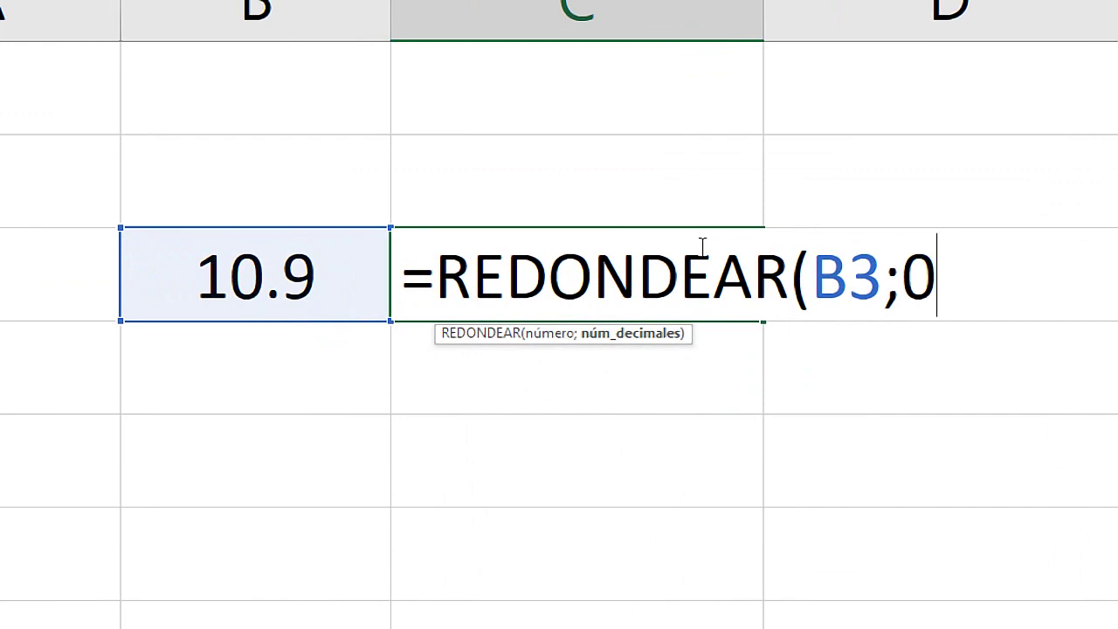
text())
key(Return)
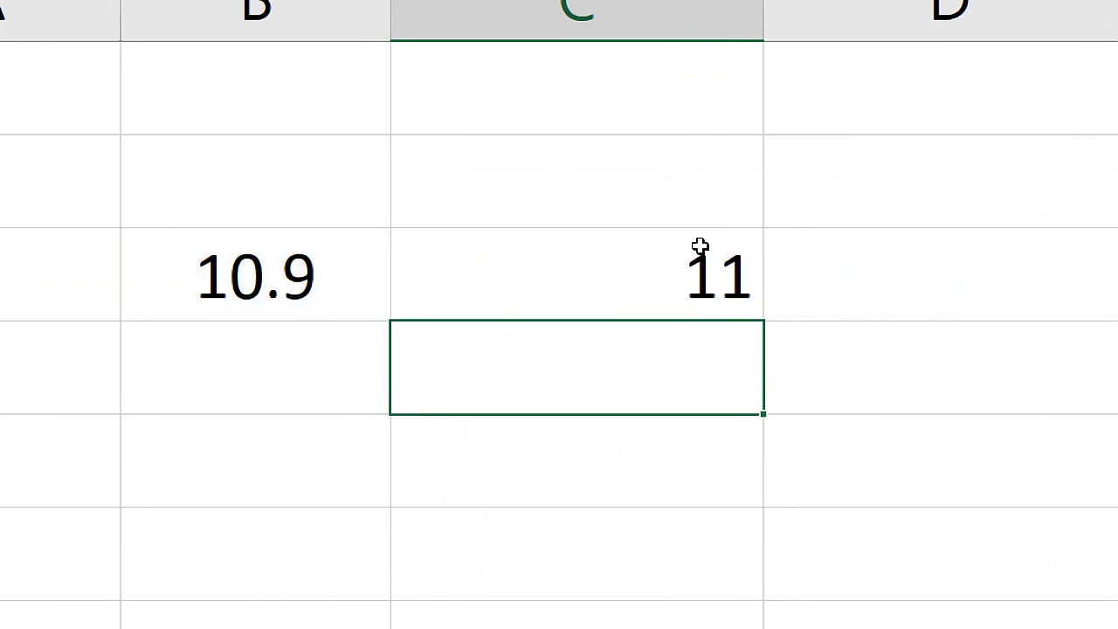
click(696, 273)
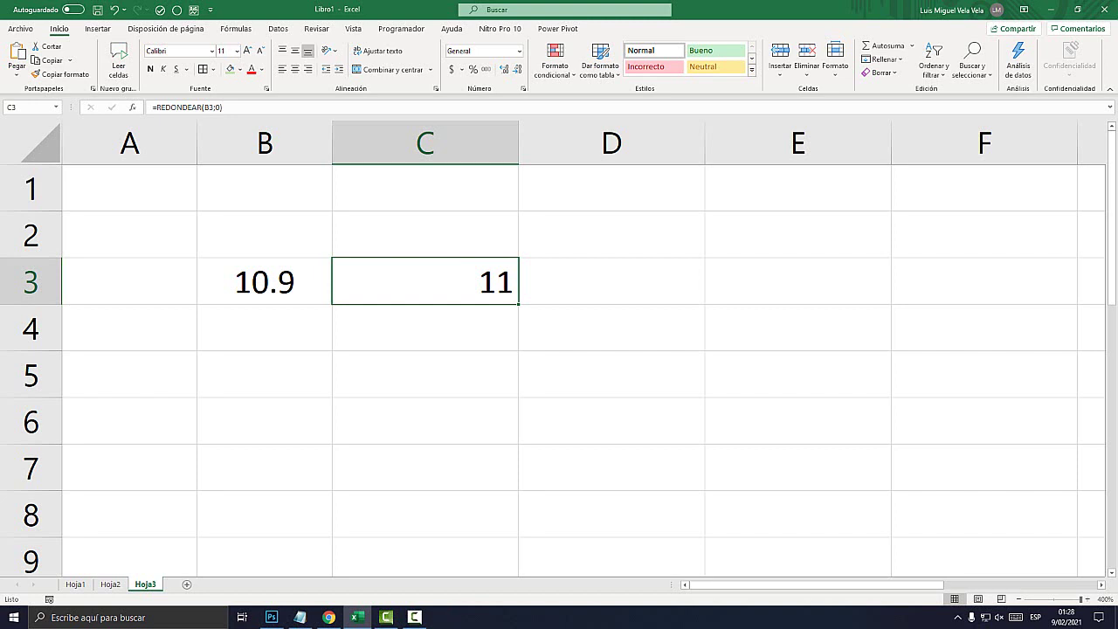
Fill C3 light green and B3 light yellow
click(230, 69)
click(264, 281)
click(240, 69)
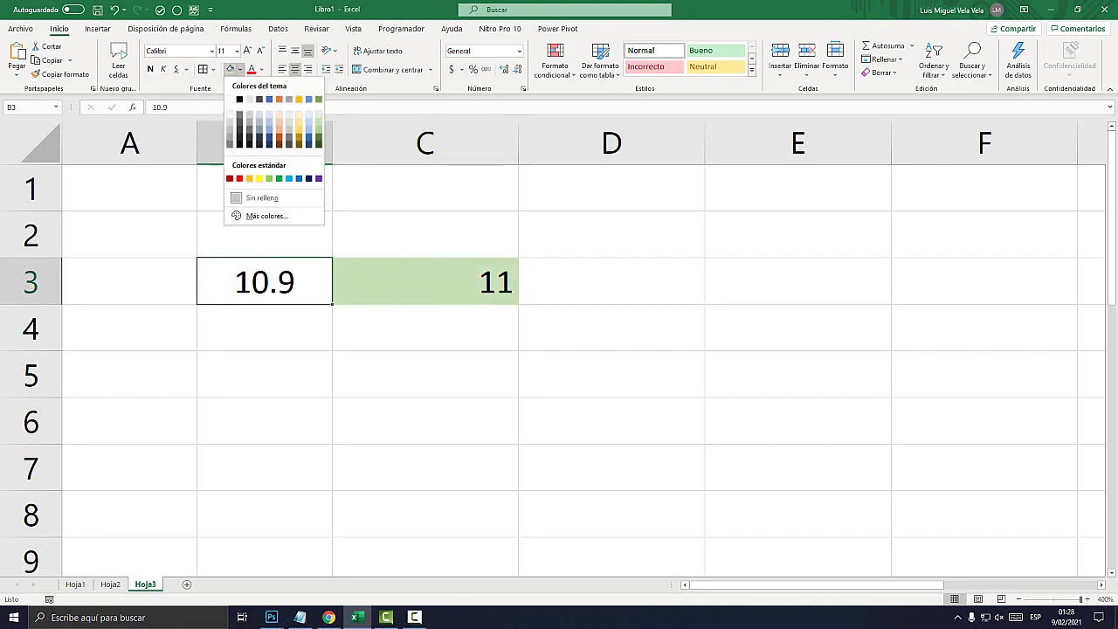
click(299, 122)
click(425, 281)
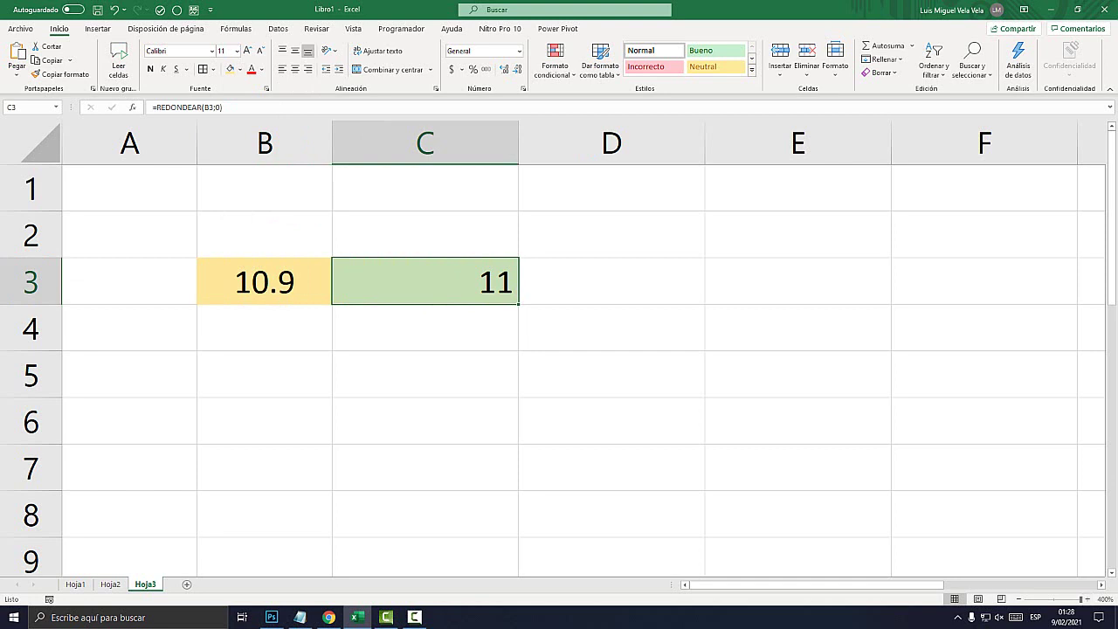
Widen column B slightly and check the C3 formula
drag(331, 143, 359, 143)
click(279, 282)
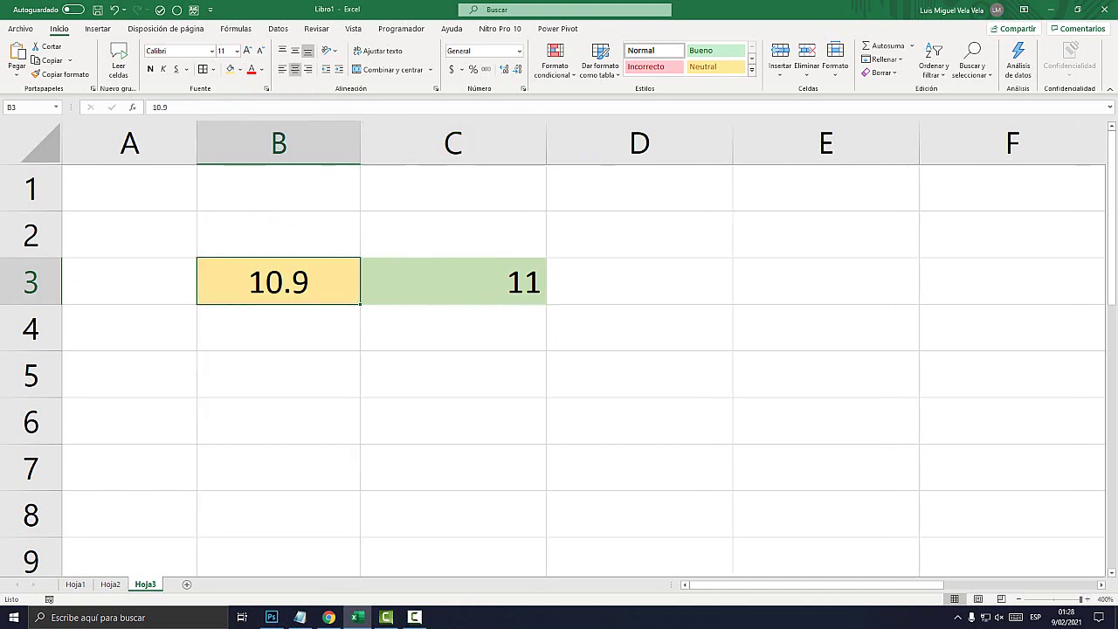
click(453, 281)
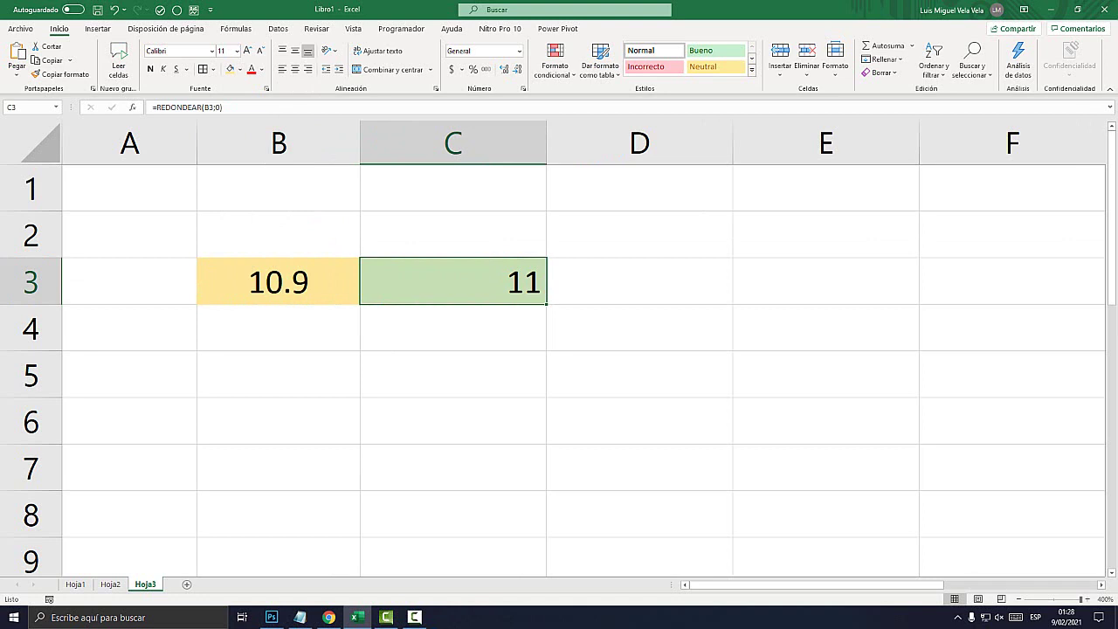
Enter the label 'Redondear hacia abajo' in B5 and widen column B to fit it
click(278, 374)
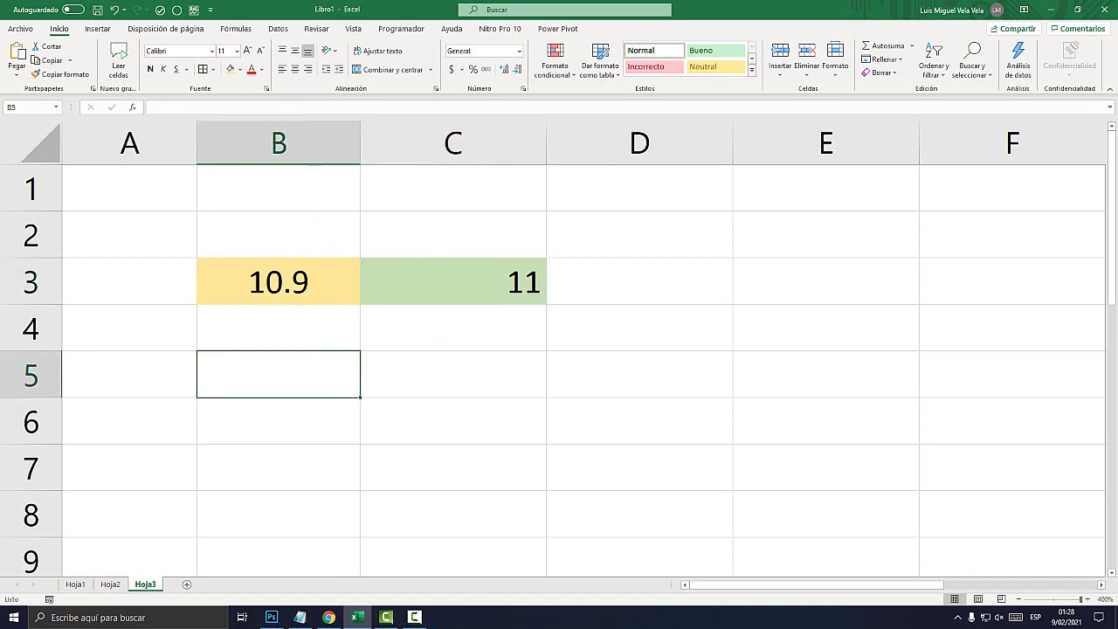
text(Redondear)
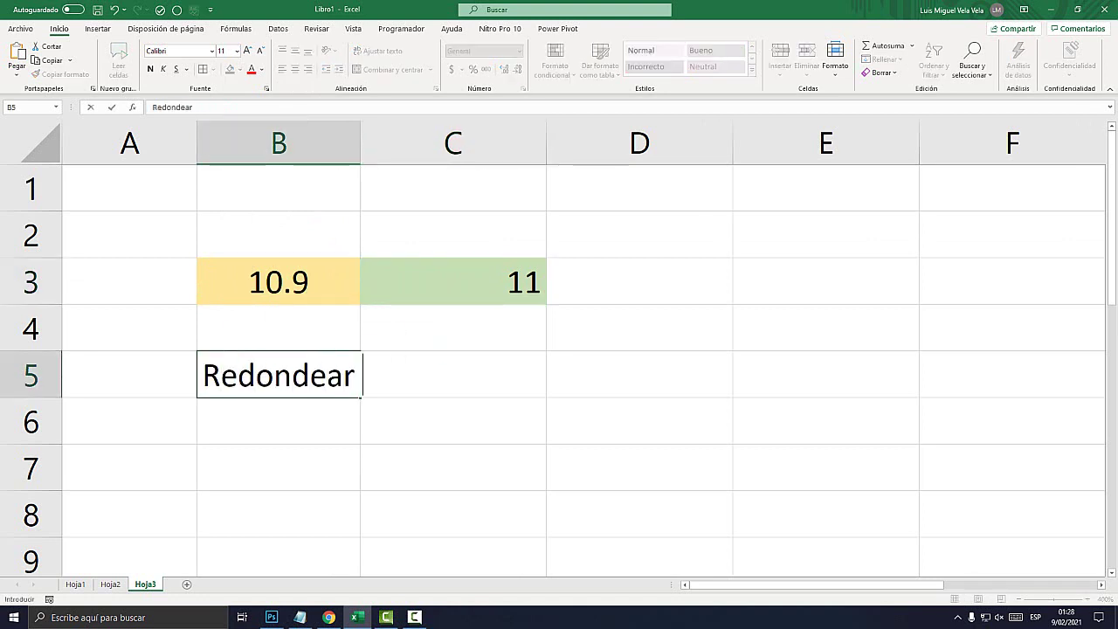
text( haciia abajo)
key(Return)
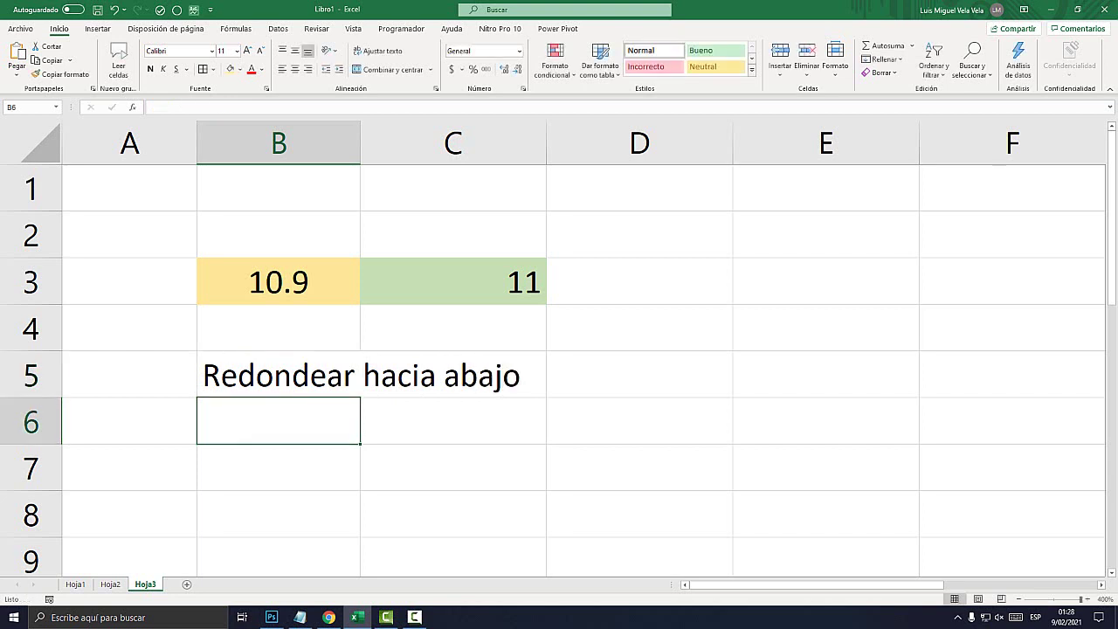
drag(359, 143, 581, 143)
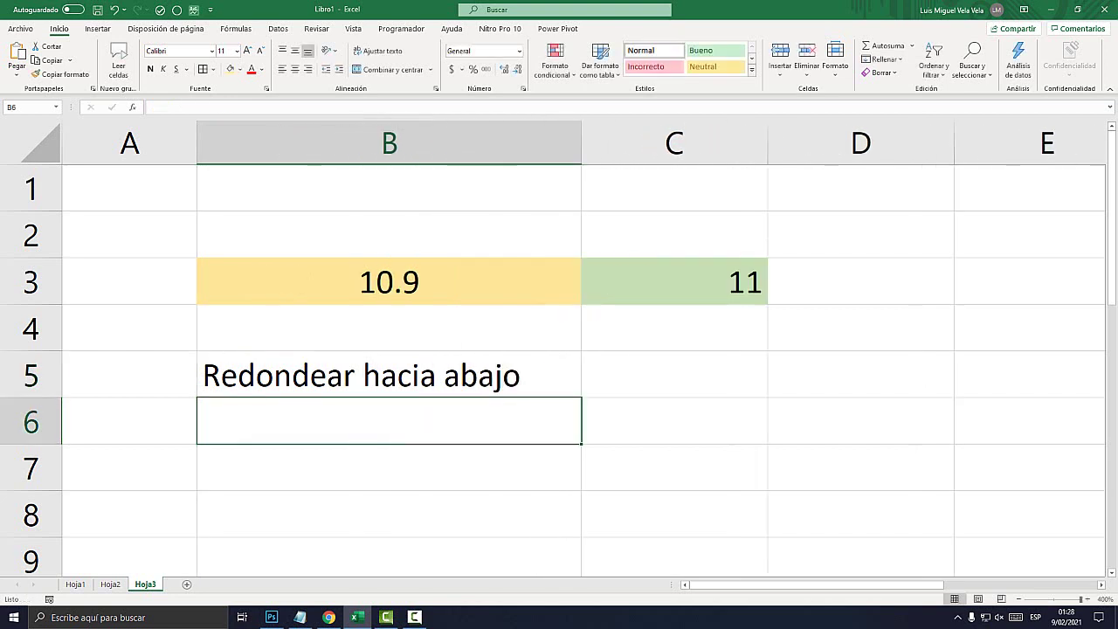
Put borders around B5:C6 and fill B5 light green
click(389, 373)
drag(389, 374, 673, 421)
click(202, 69)
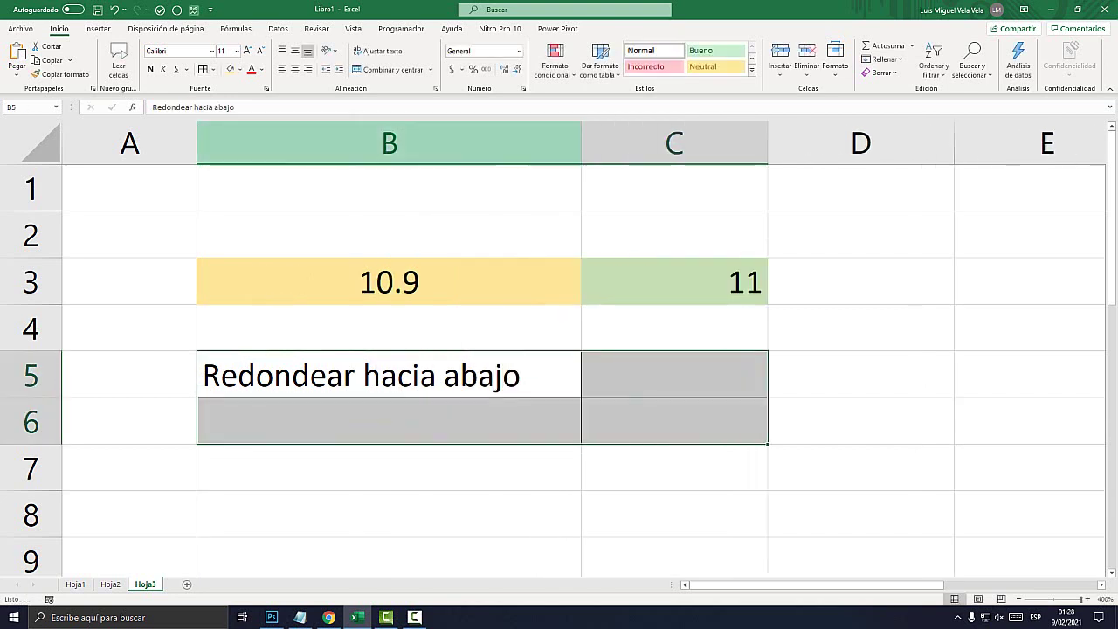
click(240, 69)
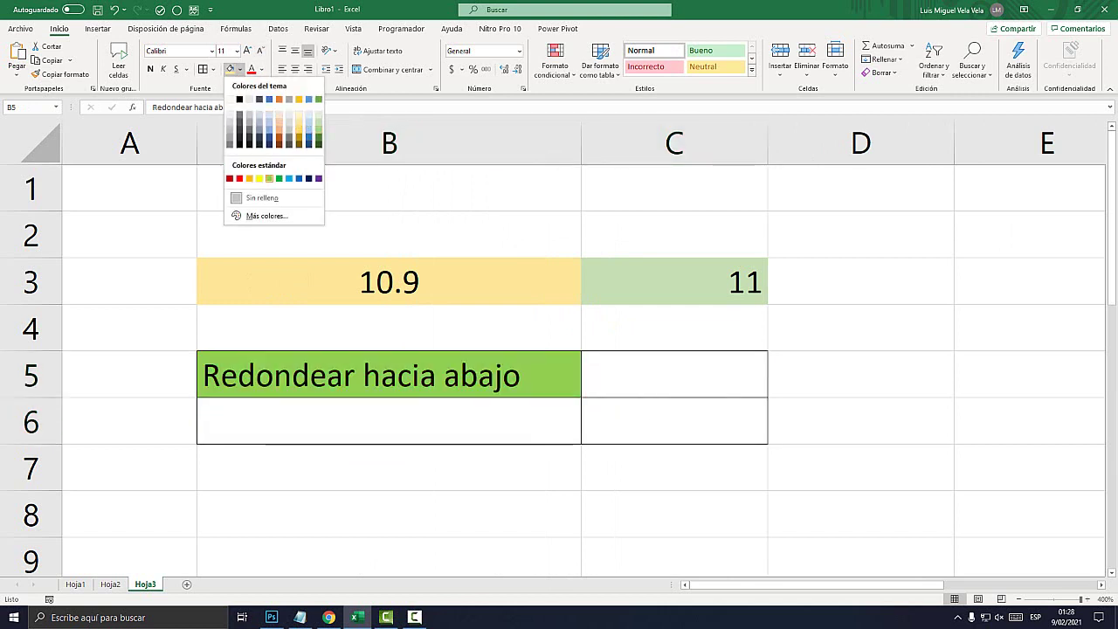
click(269, 179)
click(389, 421)
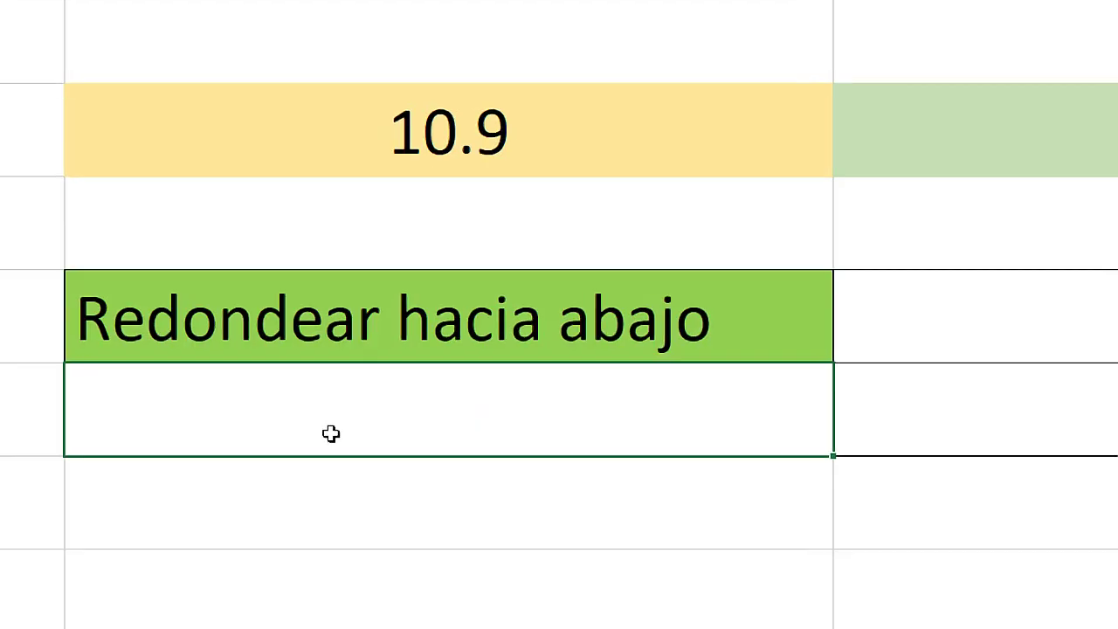
Enter =REDONDEAR.MENOS(B3;0) in B6 so it shows 10
double_click(331, 434)
text(=)
text(red)
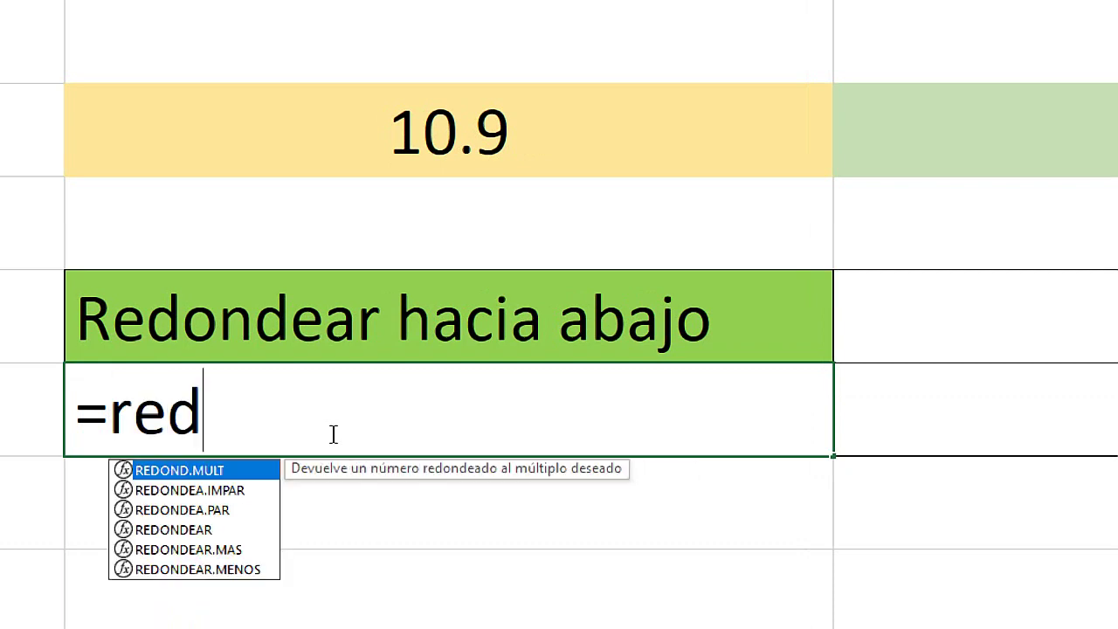
key(Down)
key(Down)
key(Down)
key(Down)
key(Down)
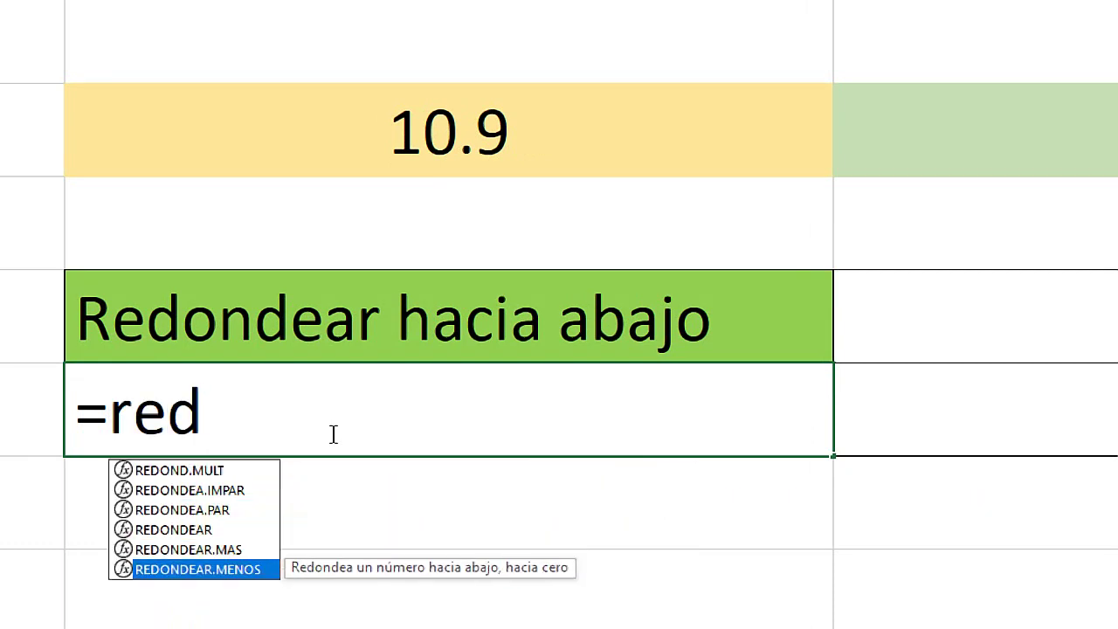
key(Tab)
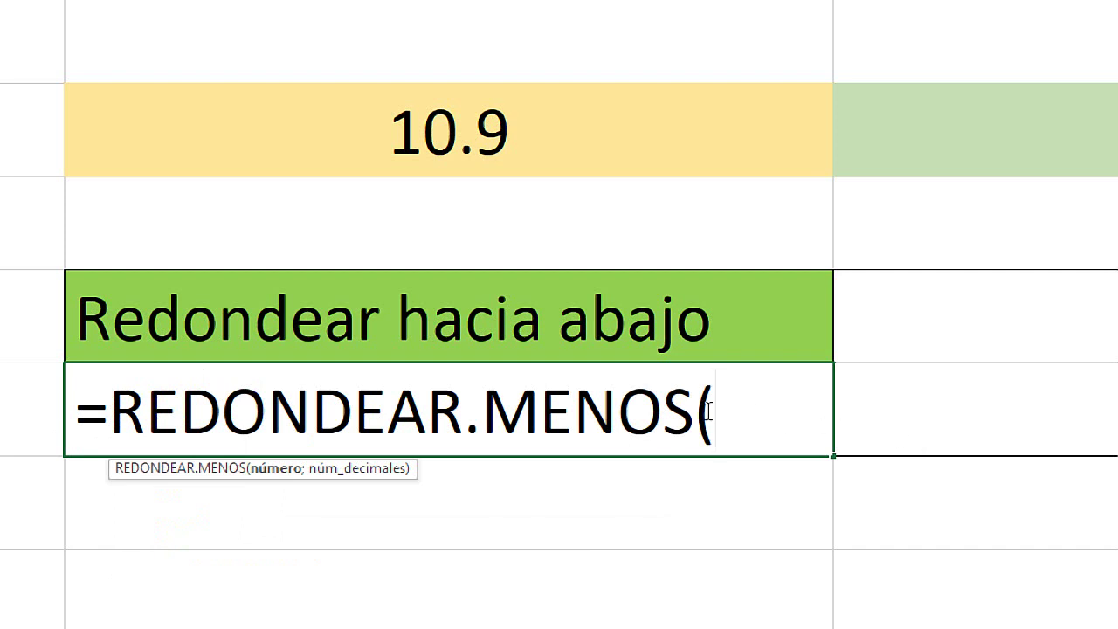
click(504, 119)
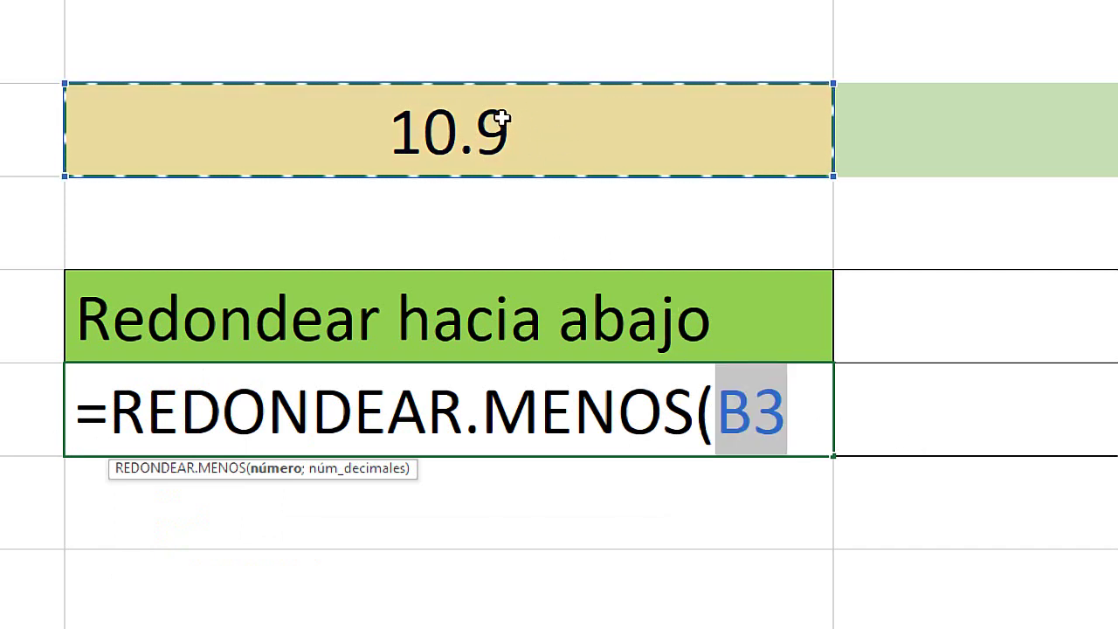
click(801, 394)
text(;)
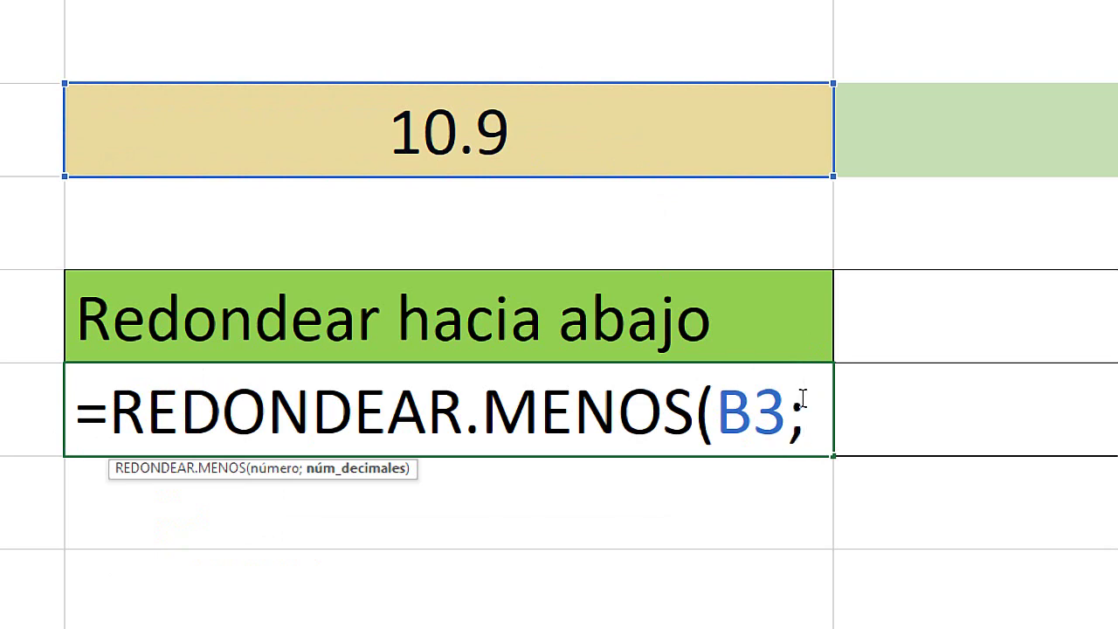
drag(310, 475, 688, 224)
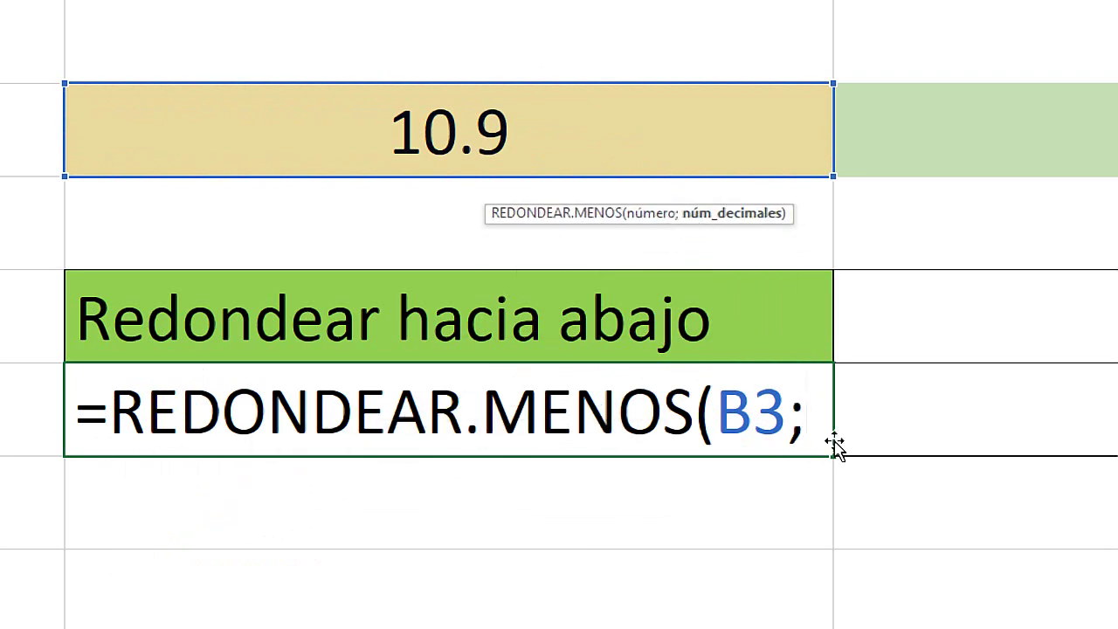
text(0)
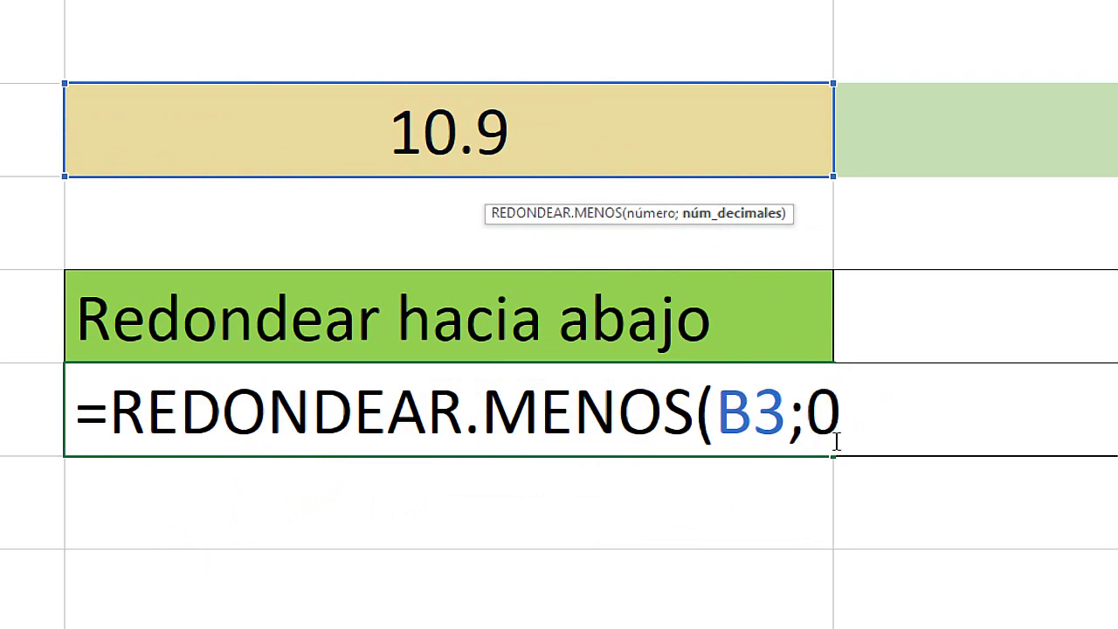
text())
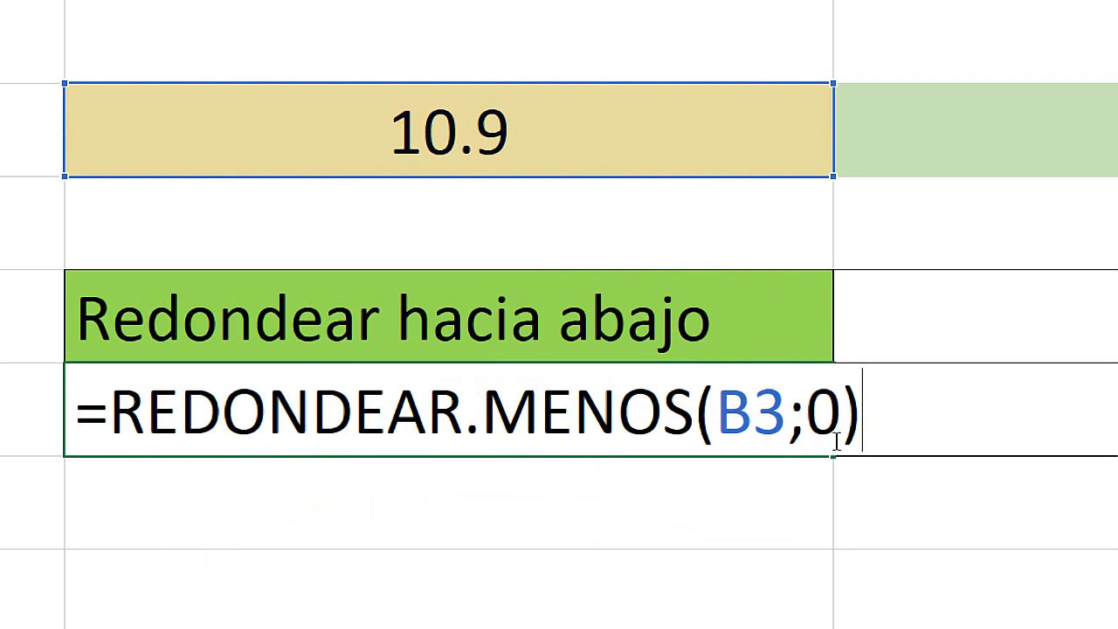
key(Return)
Enlarge B6's font three sizes and centre the 10
click(814, 427)
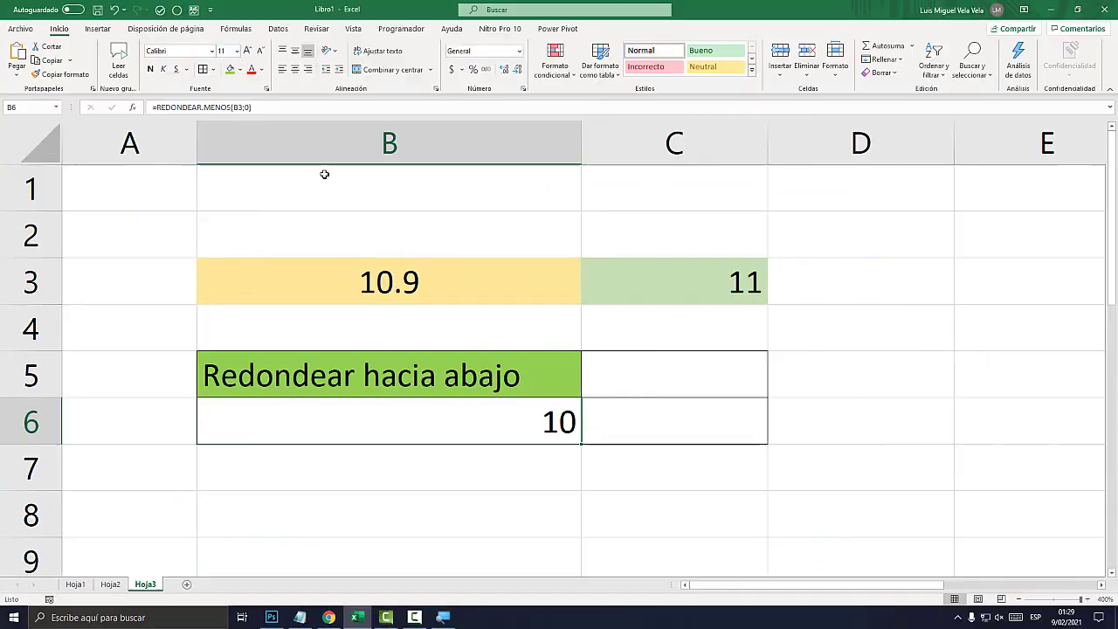
click(247, 50)
click(247, 50)
click(247, 50)
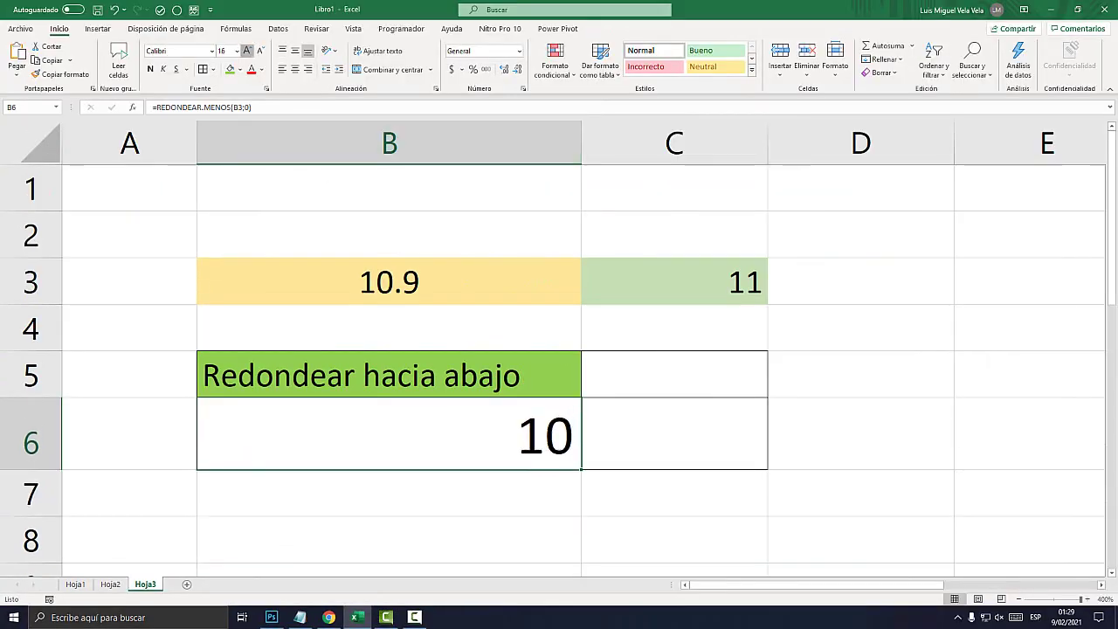
click(247, 50)
click(247, 50)
click(248, 50)
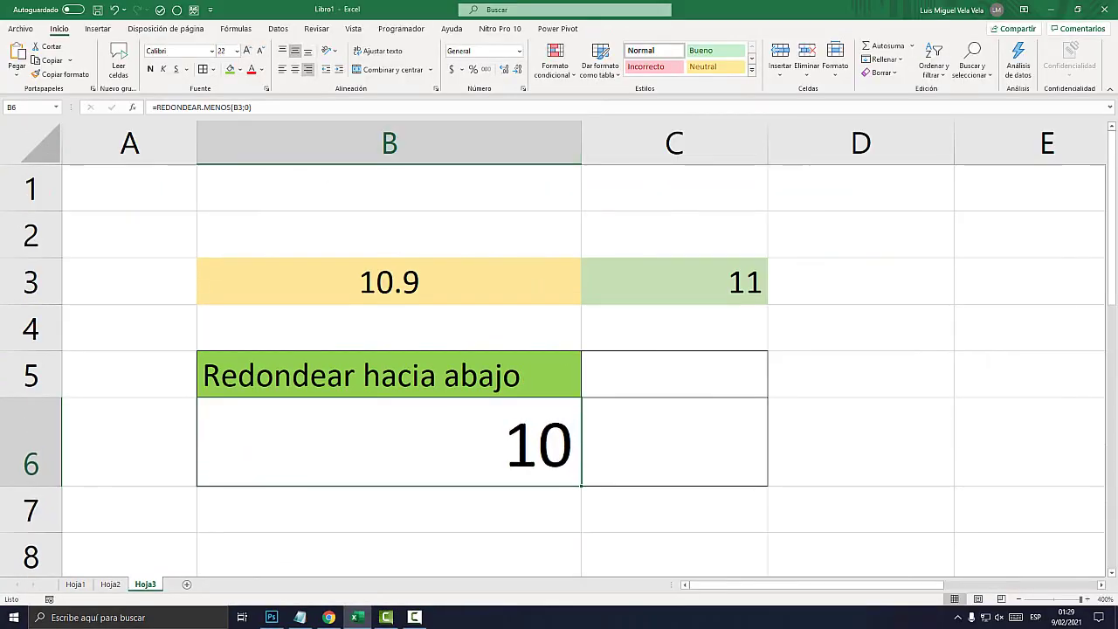
click(295, 69)
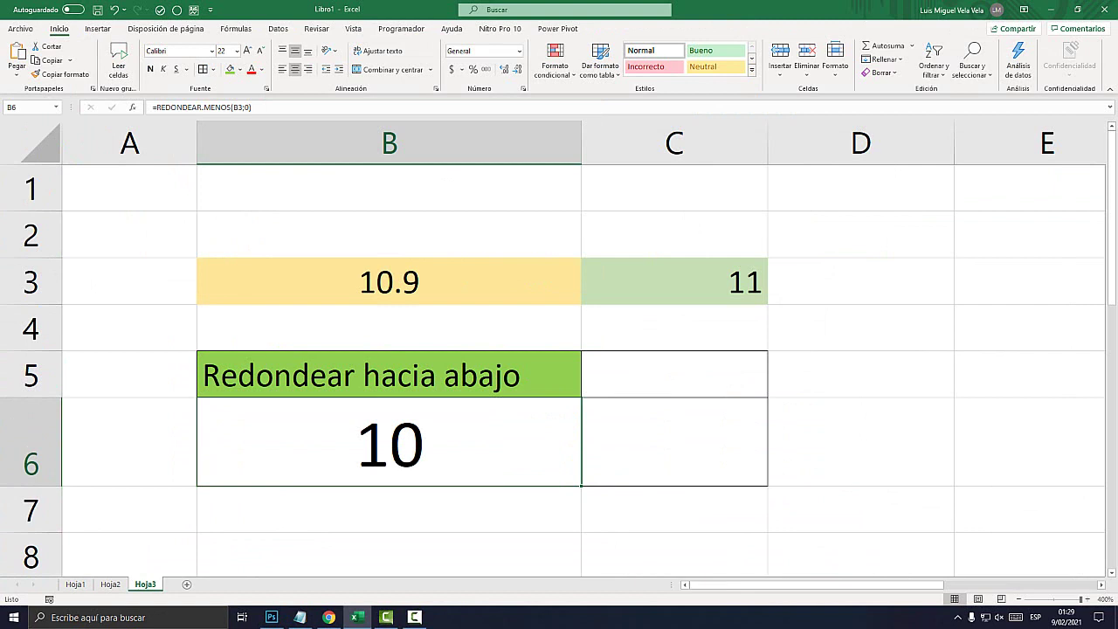
click(389, 281)
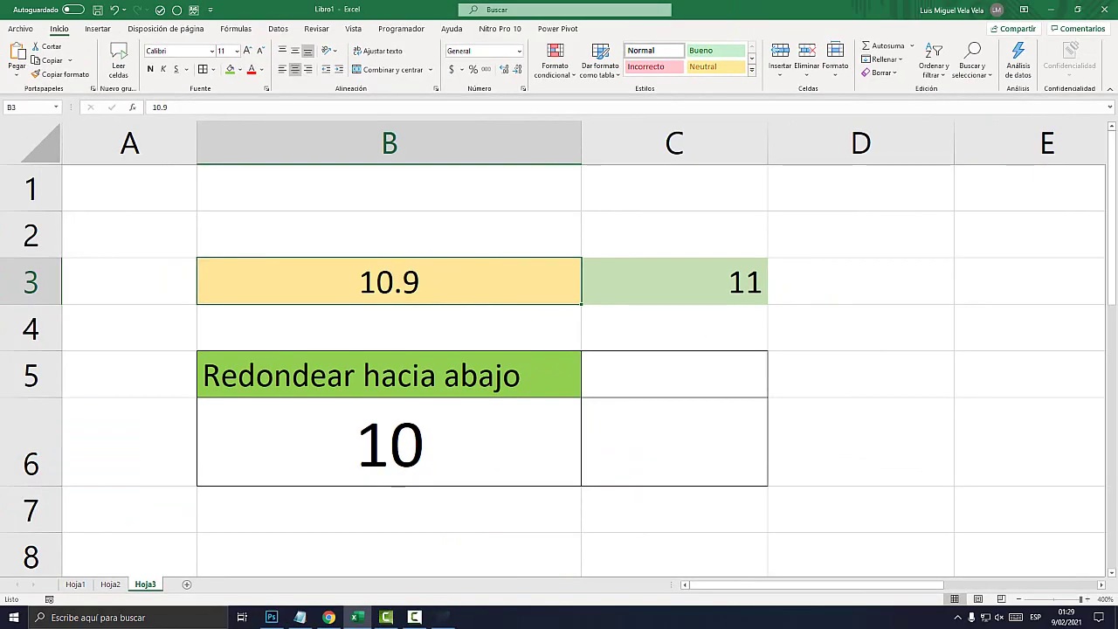
Enter the header 'Redondear hacia ariba' in C5 and widen column C to fit it
click(674, 374)
drag(767, 143, 839, 143)
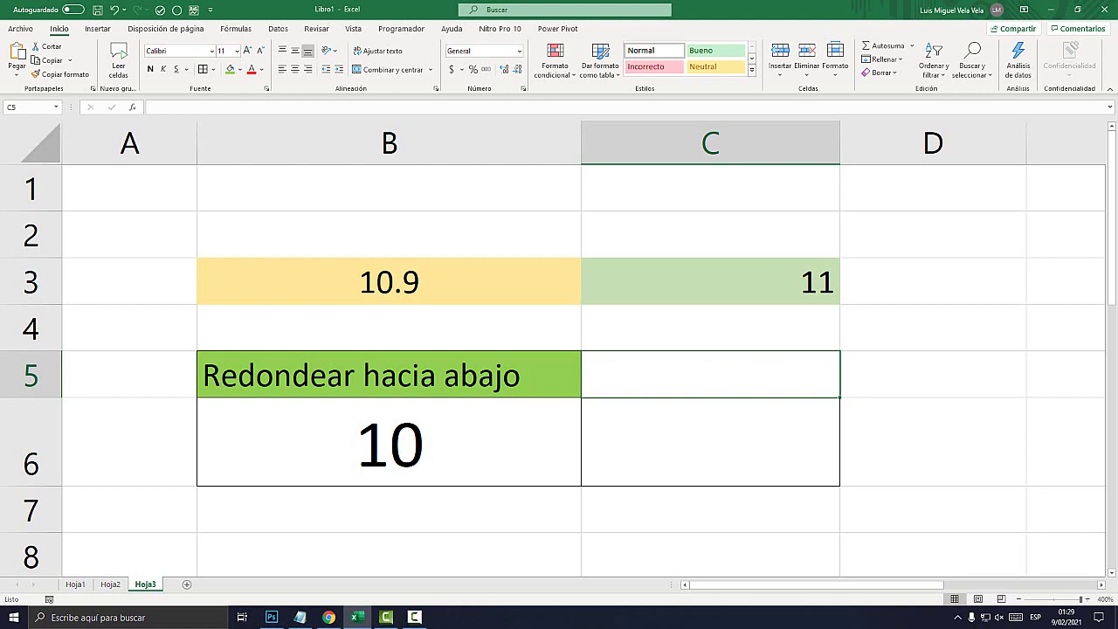
text(Redondear )
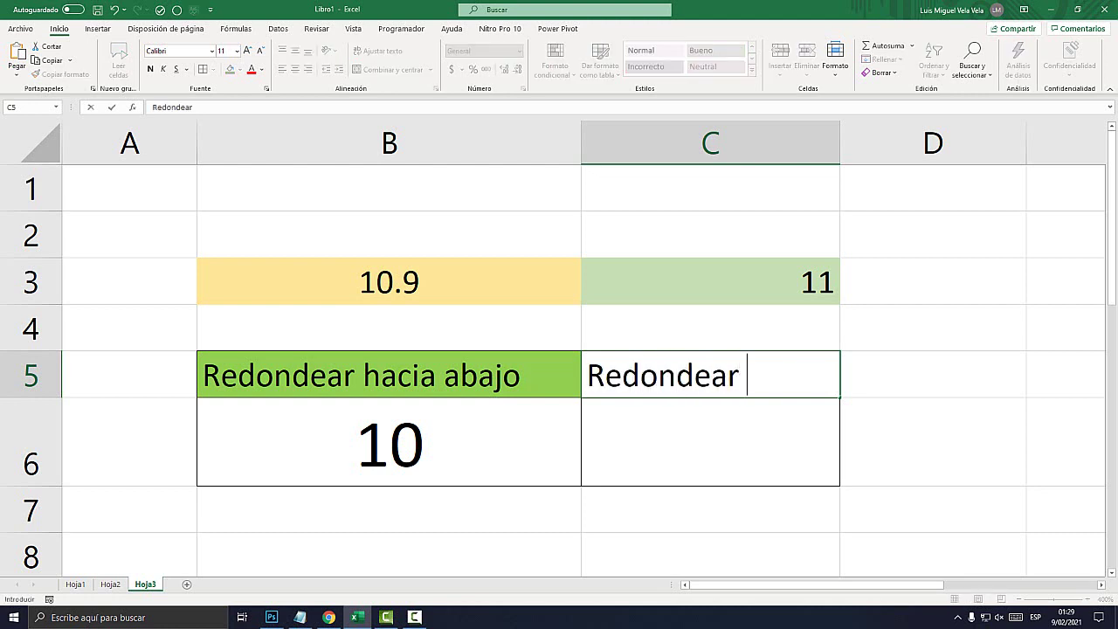
text(hacia ariba)
key(Return)
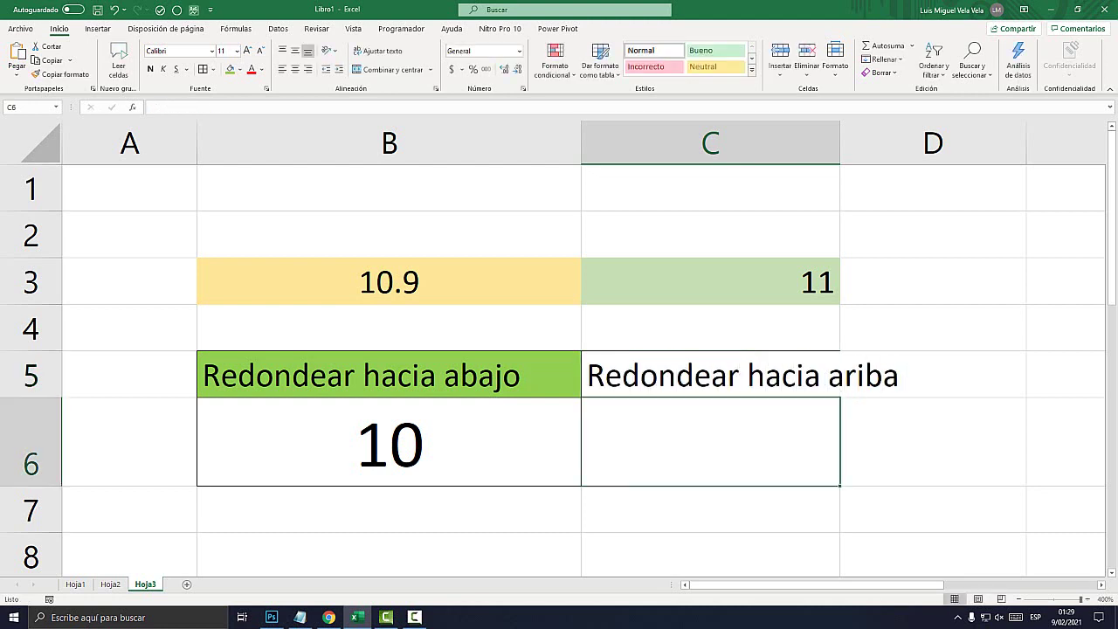
drag(840, 143, 953, 142)
Fill the C5 header light gold
click(766, 375)
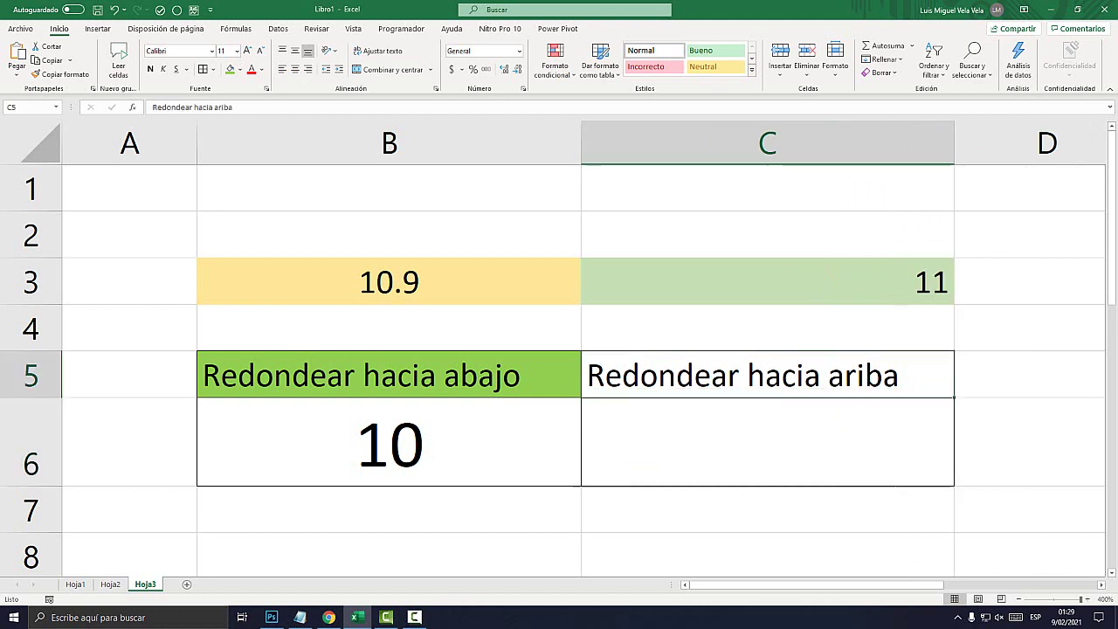
click(240, 70)
click(304, 126)
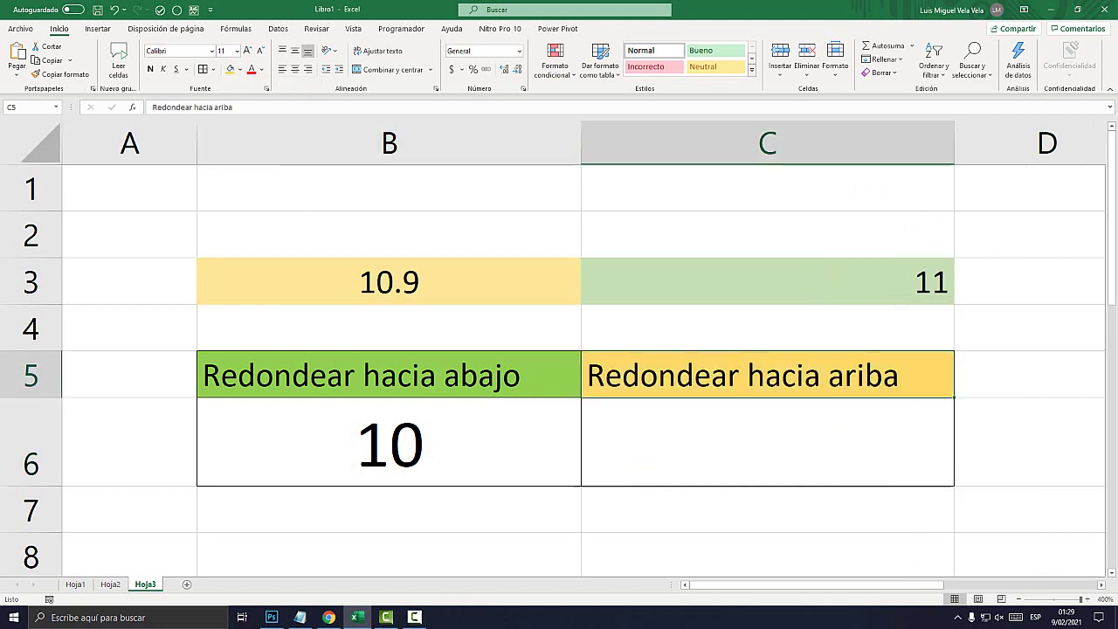
click(767, 441)
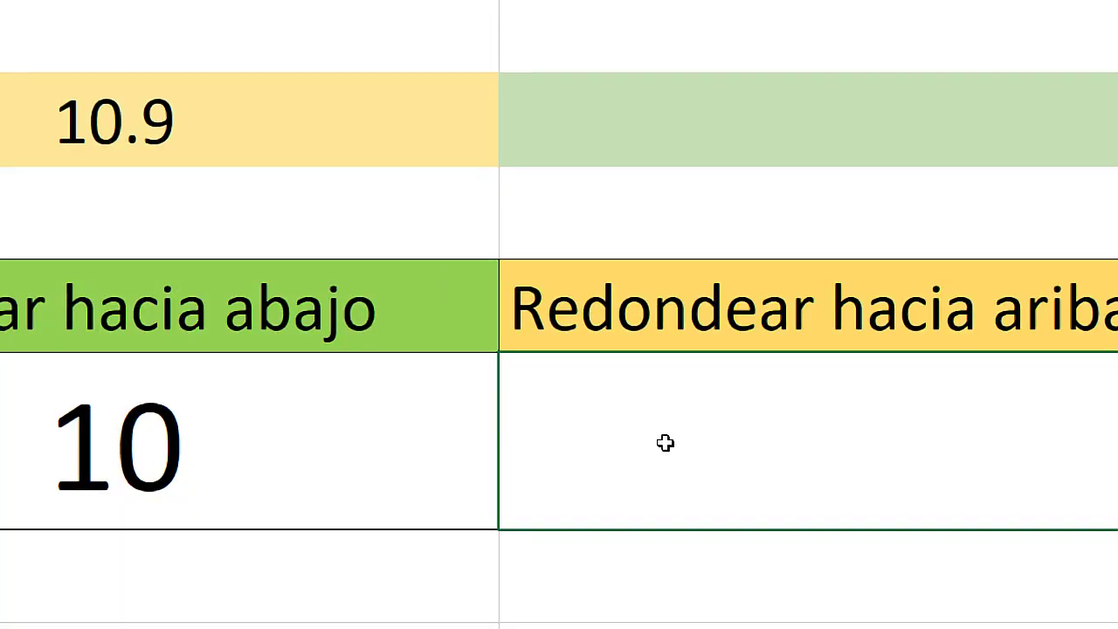
Enter =REDONDEAR.MAS(B3;0) in C6 so it shows 11
text(=)
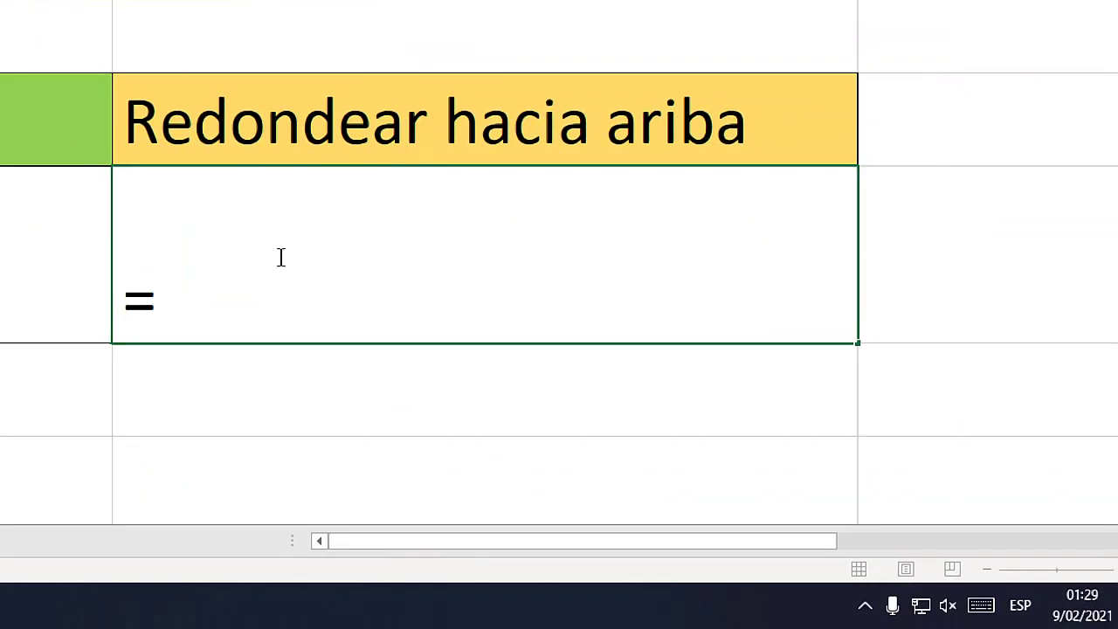
text(redon)
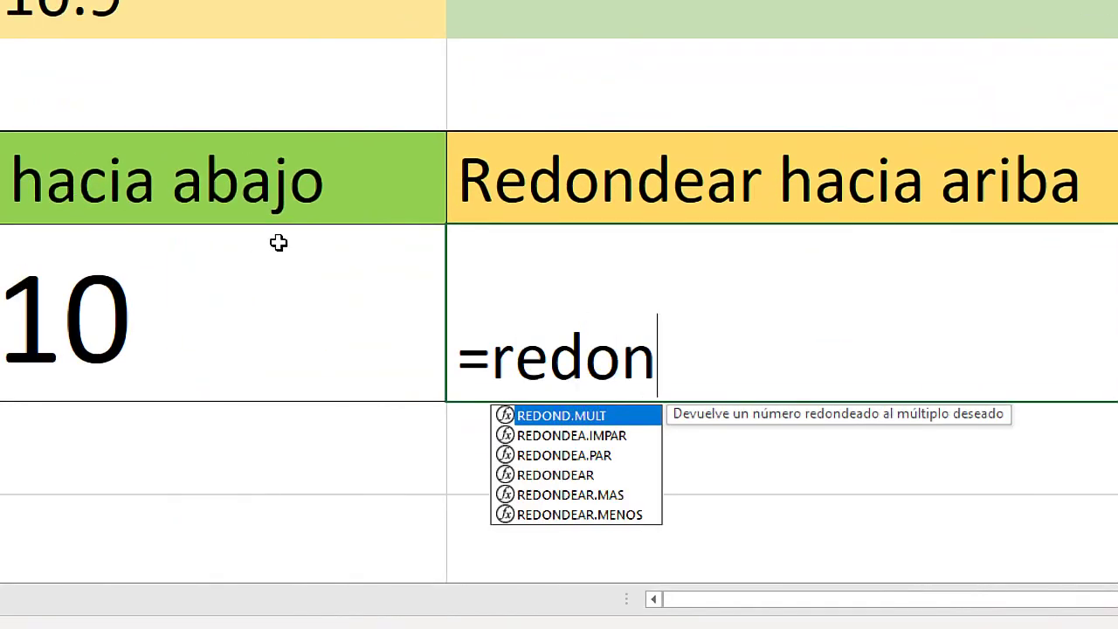
text(dear)
key(Down)
key(Down)
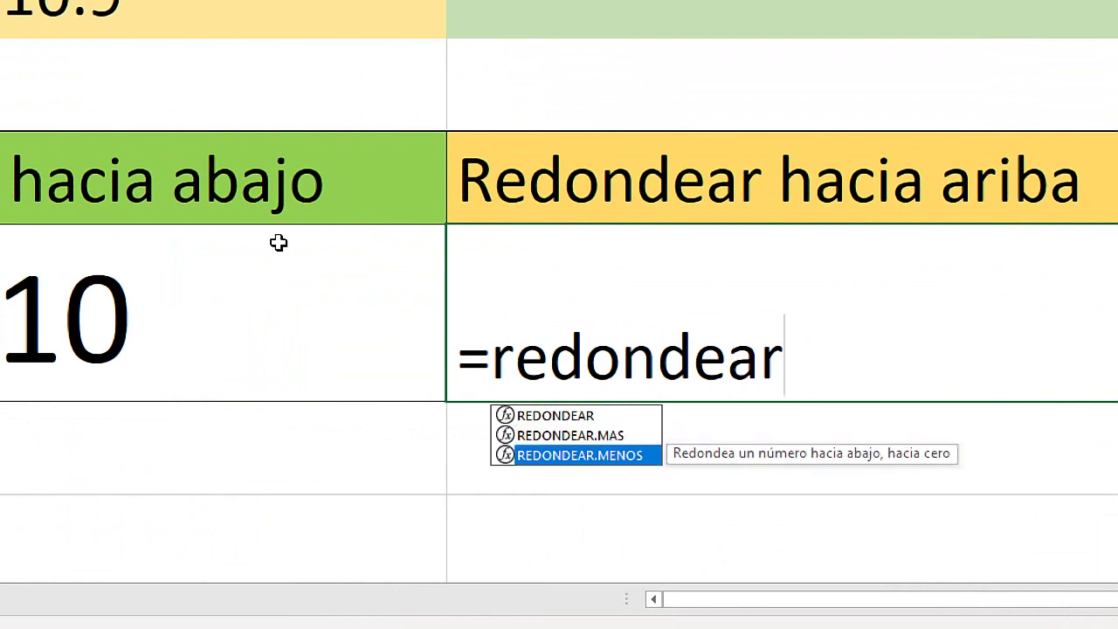
key(Up)
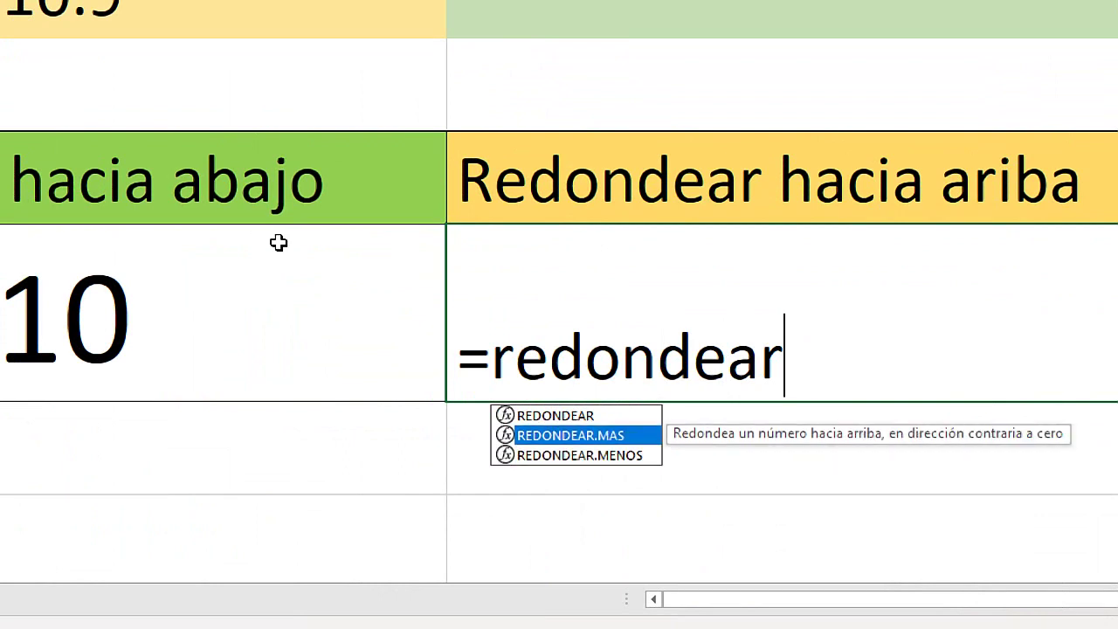
key(Tab)
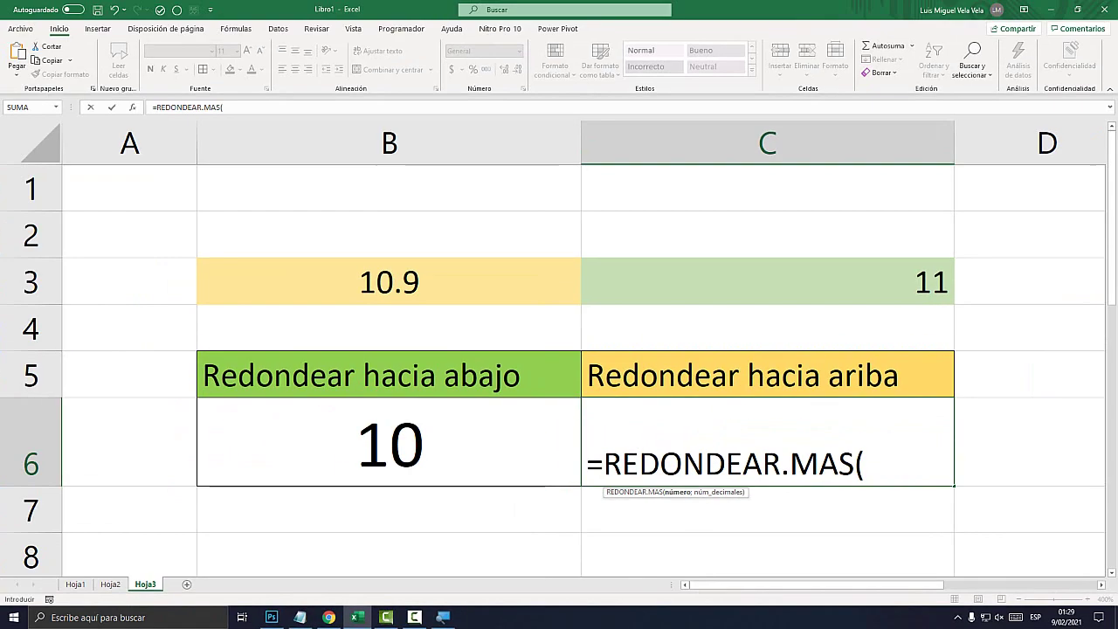
click(389, 281)
text(;)
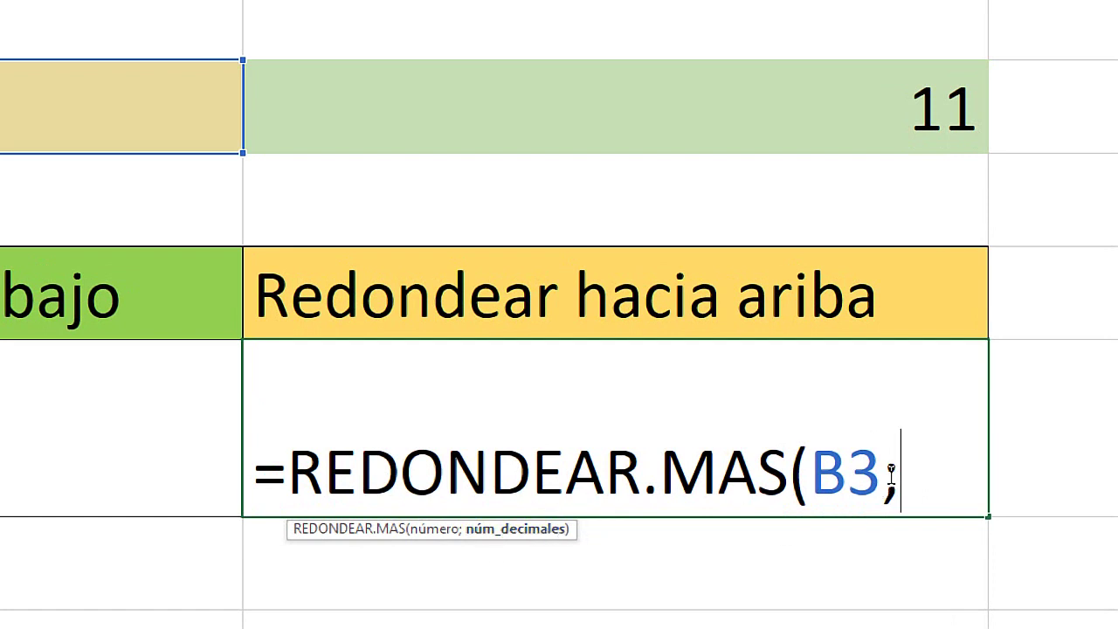
text(0)
text())
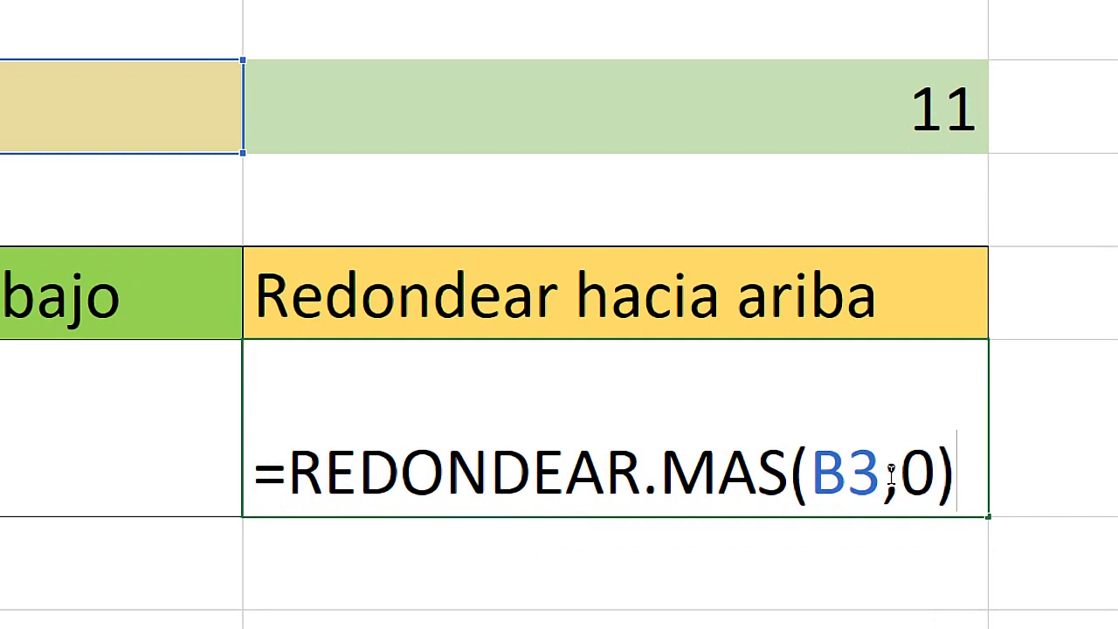
key(Return)
Centre C6's result vertically and horizontally and enlarge its font two sizes
click(861, 454)
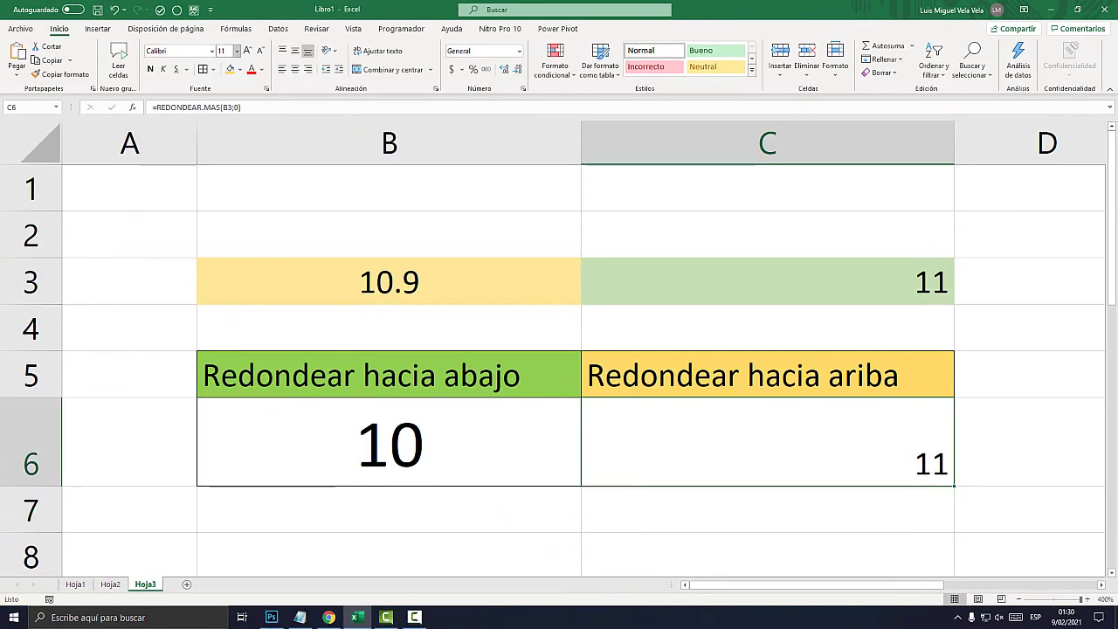
click(296, 50)
click(295, 69)
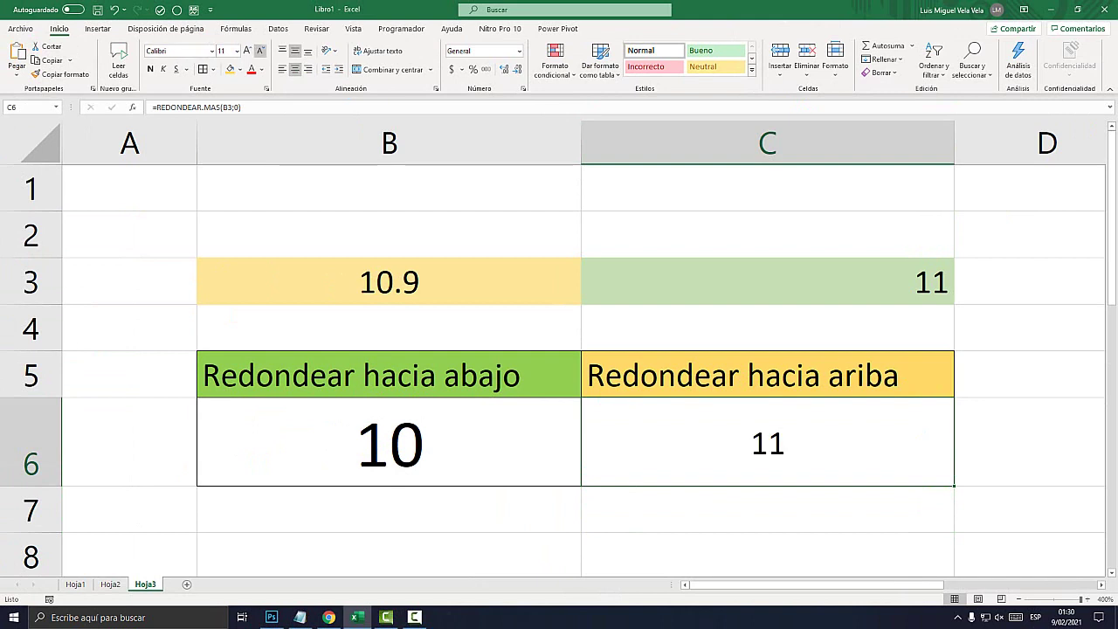
click(247, 51)
click(247, 51)
click(248, 51)
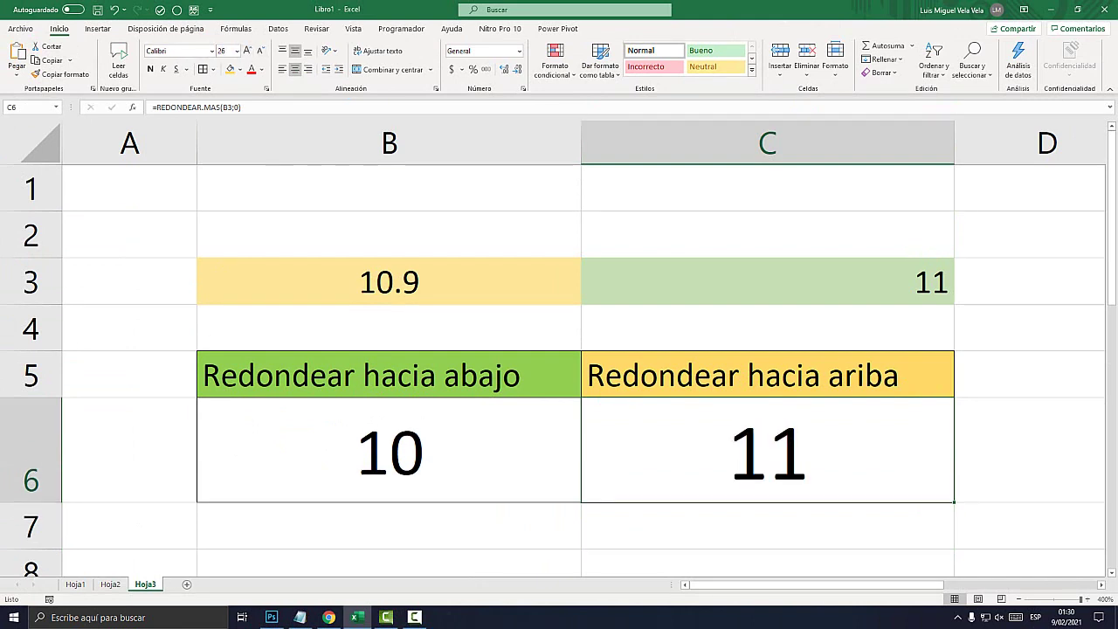
click(389, 281)
double_click(404, 281)
drag(402, 282, 420, 281)
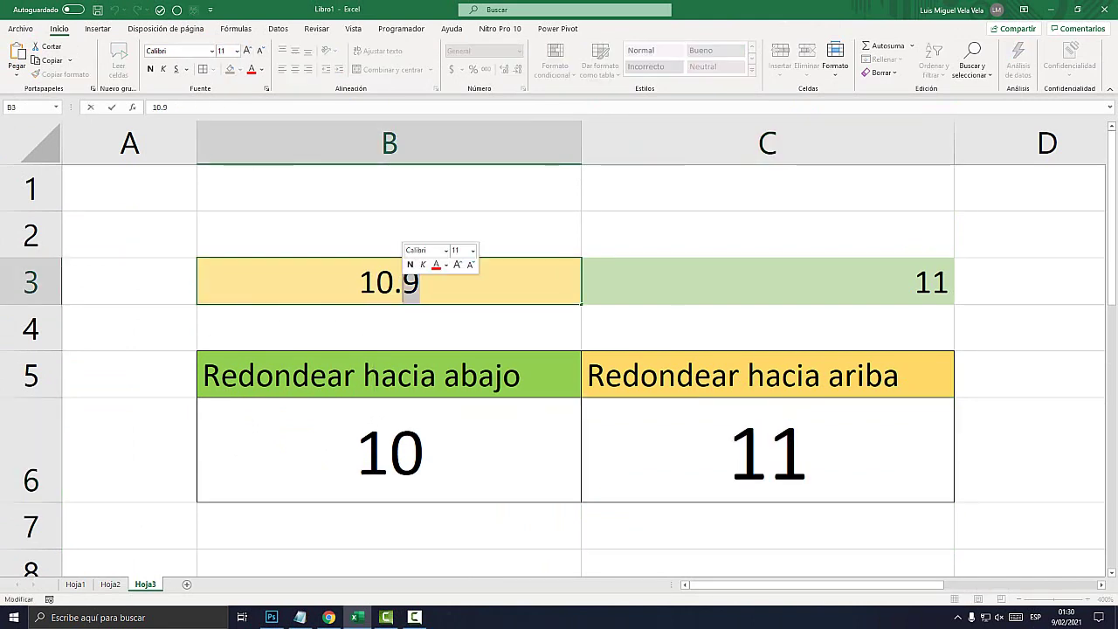
text(1)
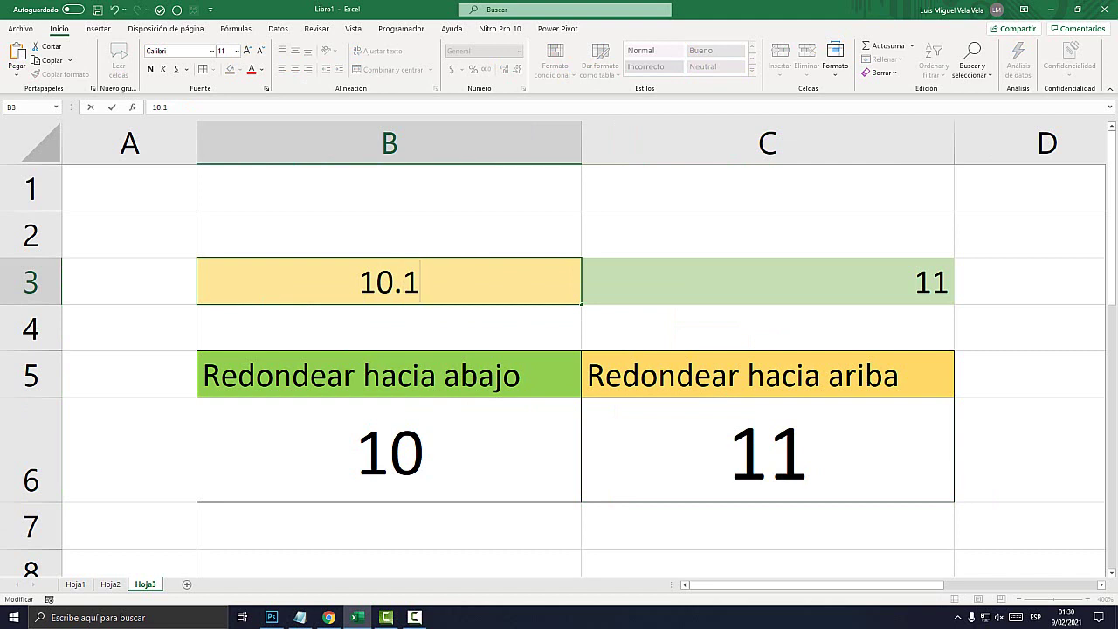
key(Return)
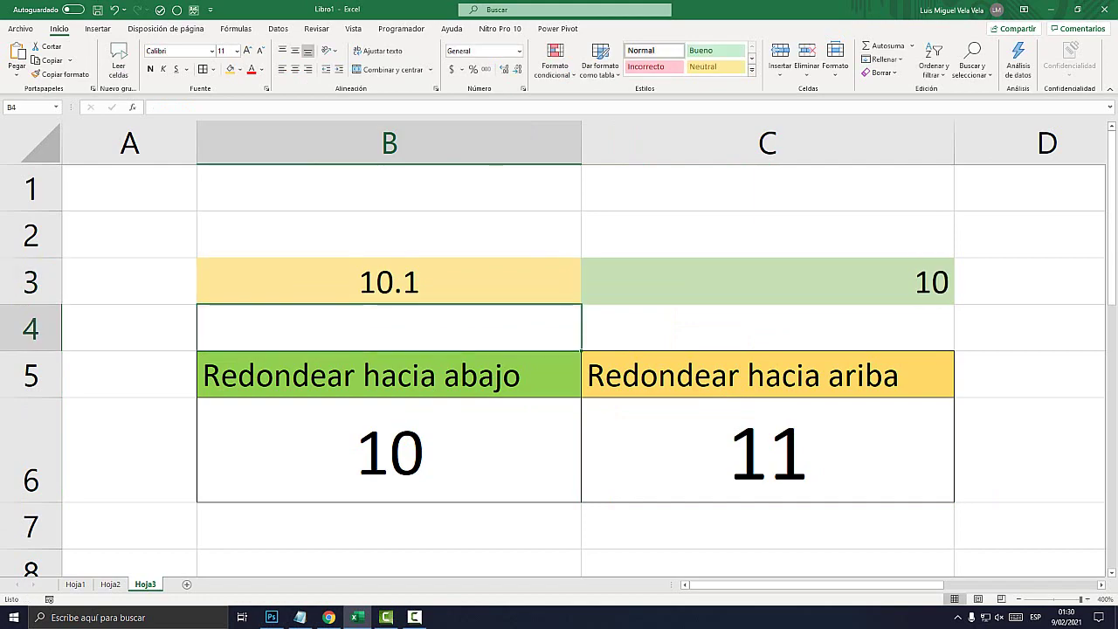
click(779, 476)
double_click(779, 476)
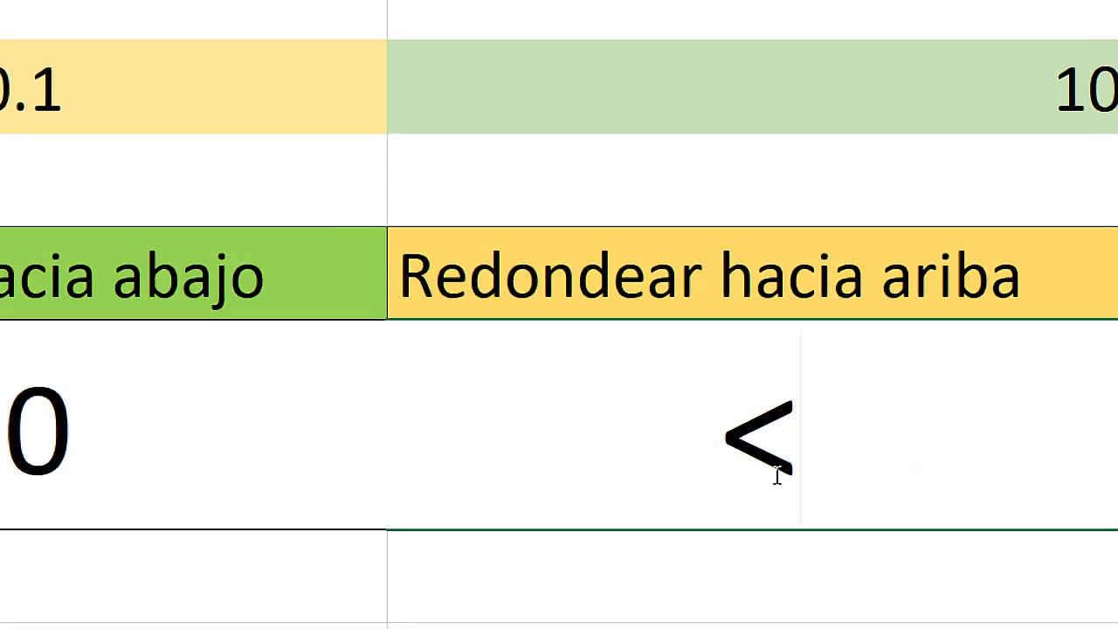
key(Escape)
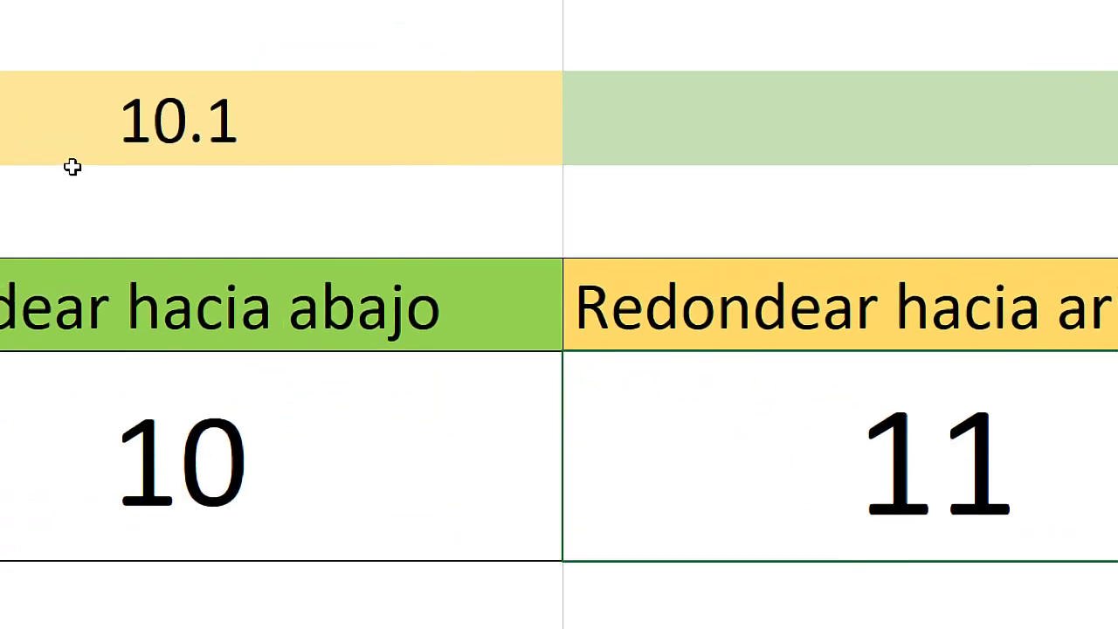
click(9, 68)
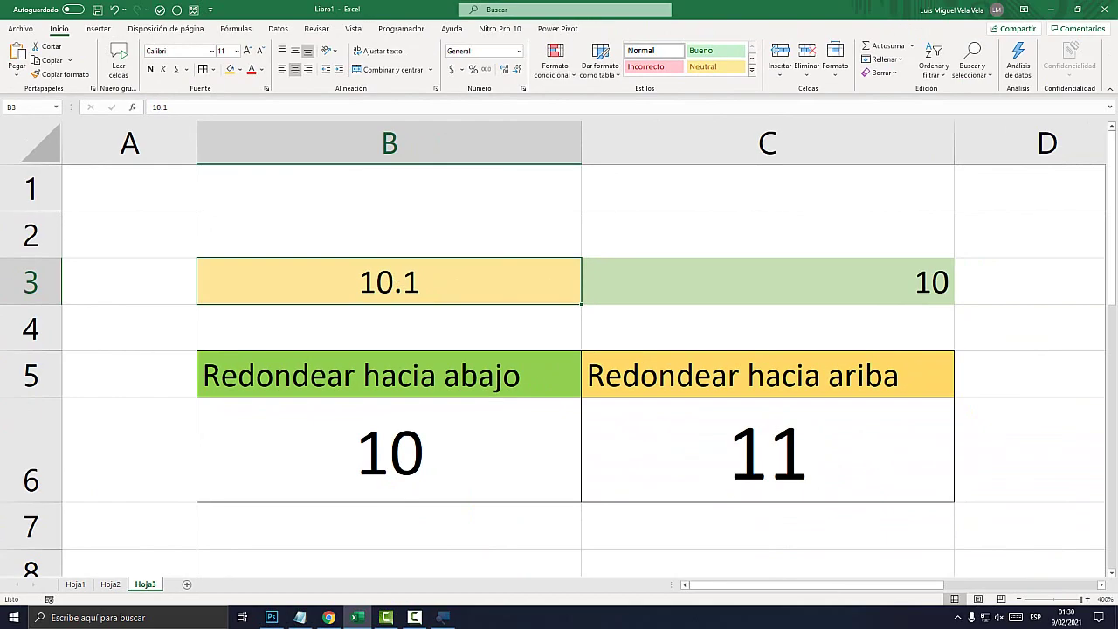
key(Right)
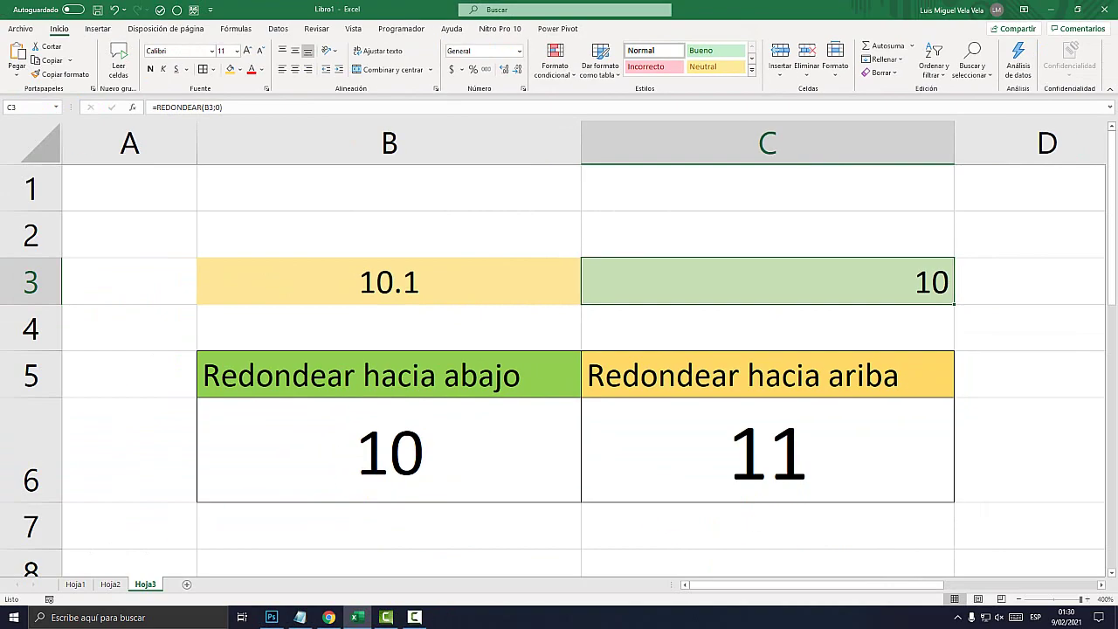
key(Down)
key(Down)
key(Down)
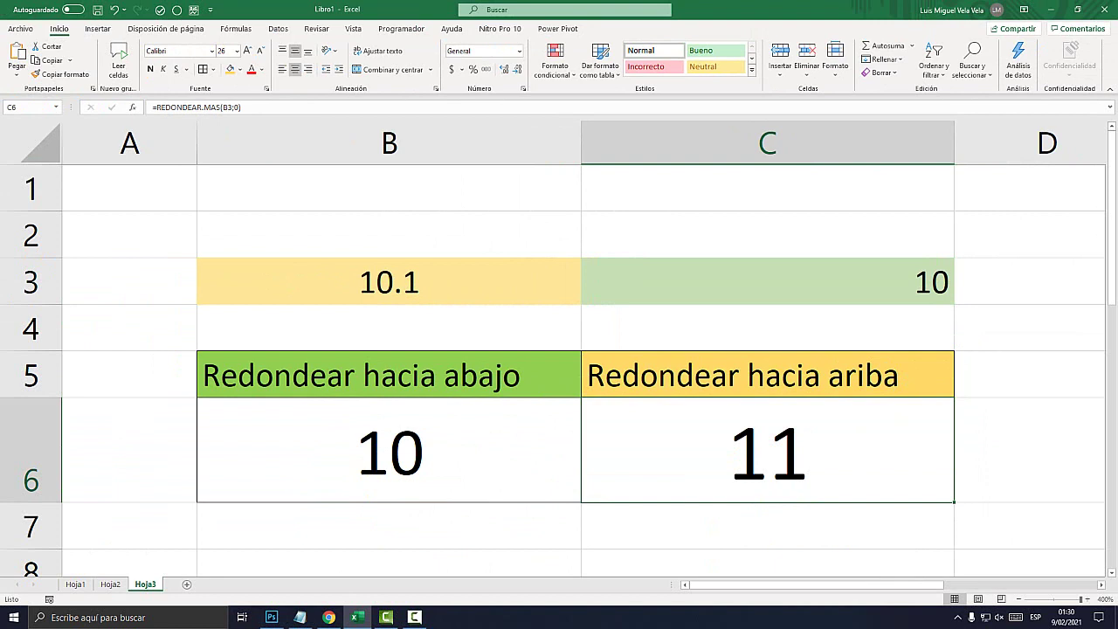
click(389, 449)
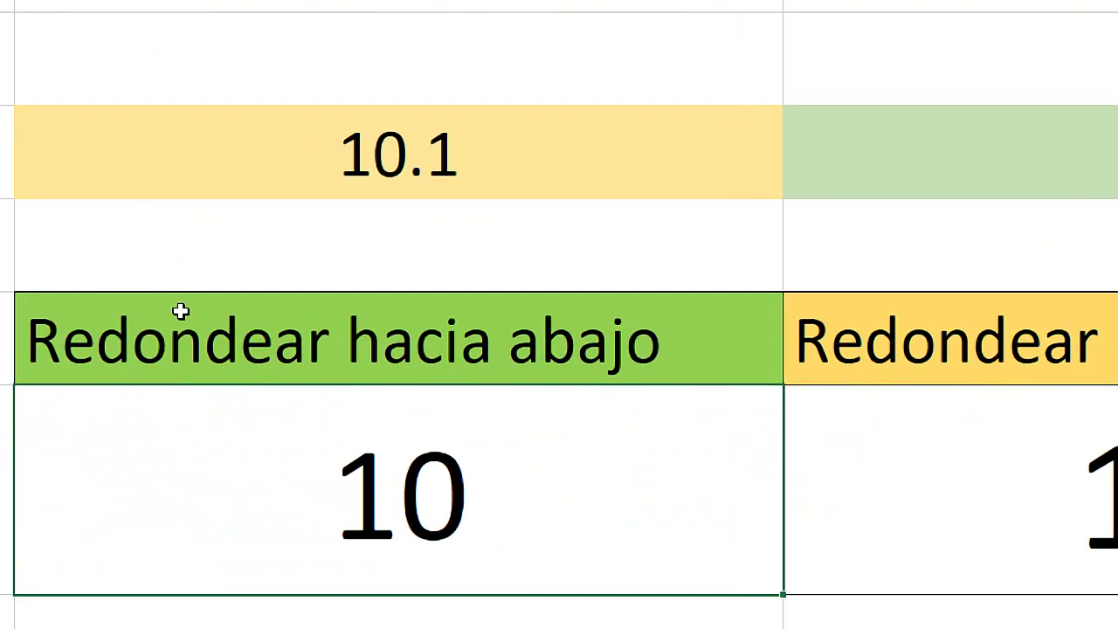
click(281, 359)
double_click(429, 284)
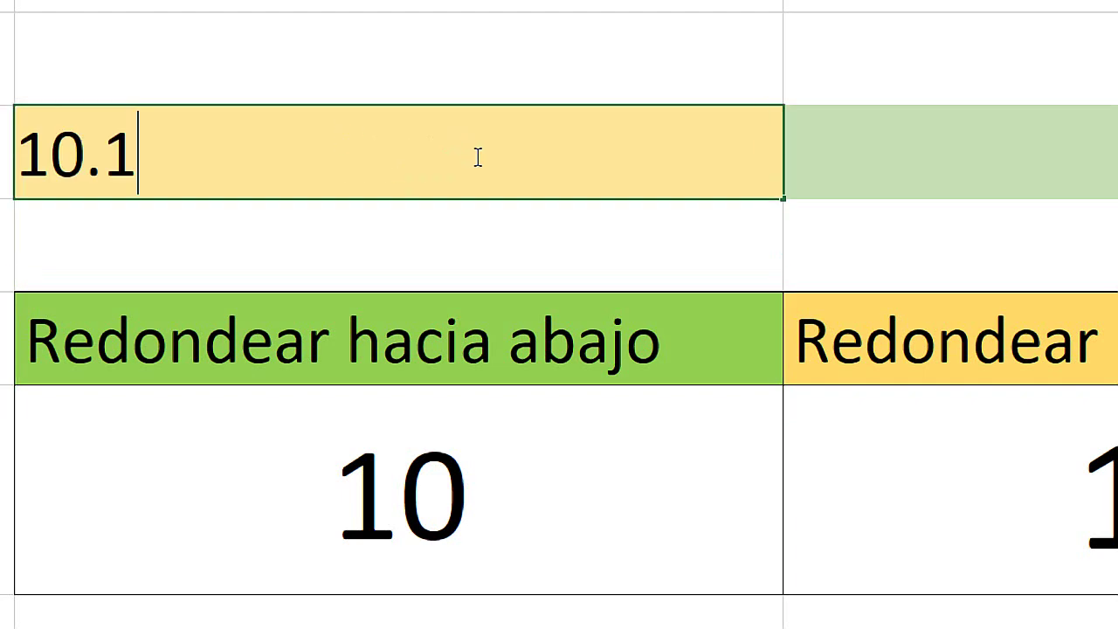
drag(152, 145, 114, 144)
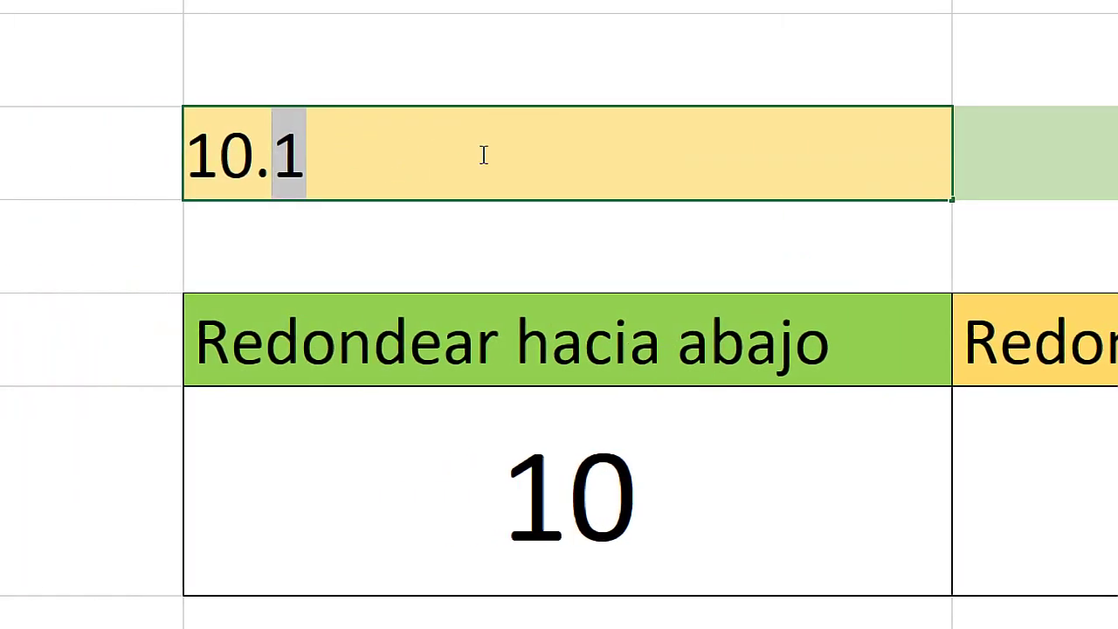
text(9)
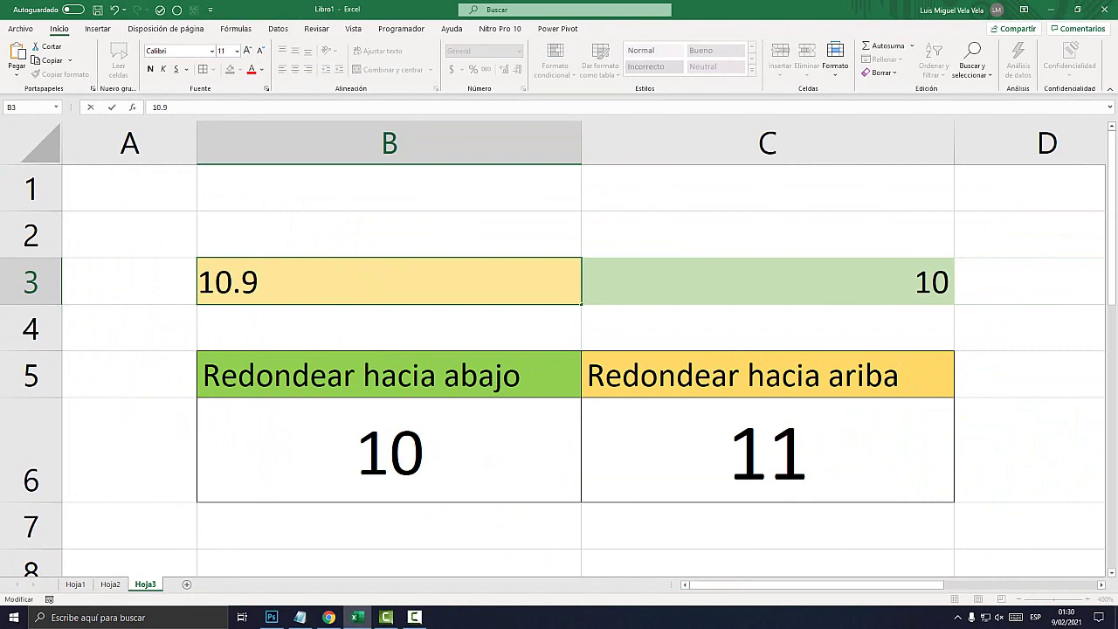
key(Return)
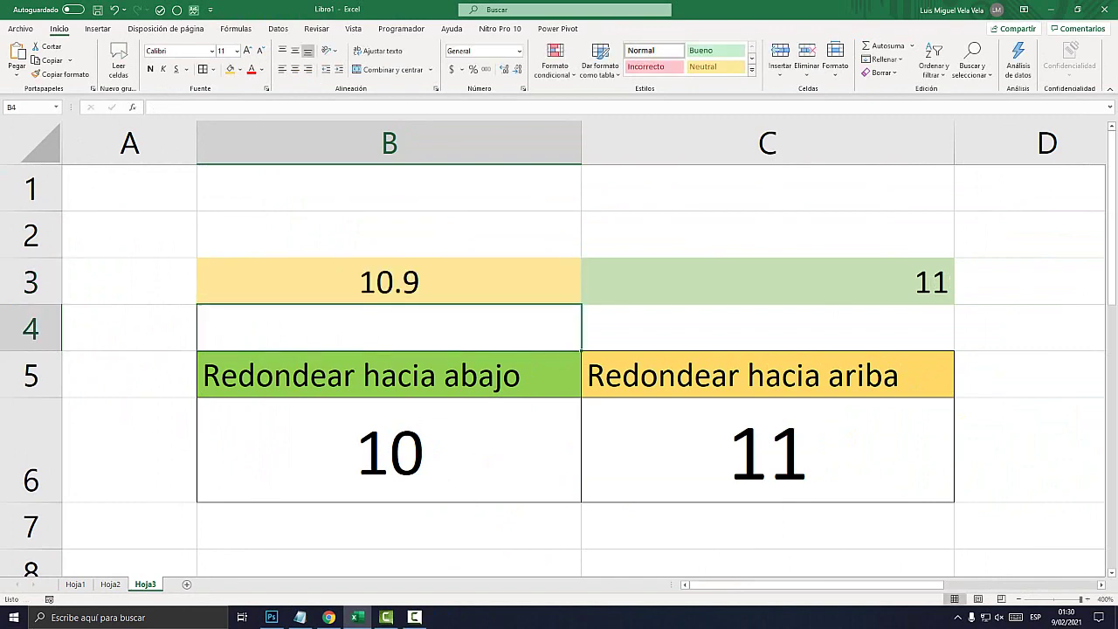
click(417, 427)
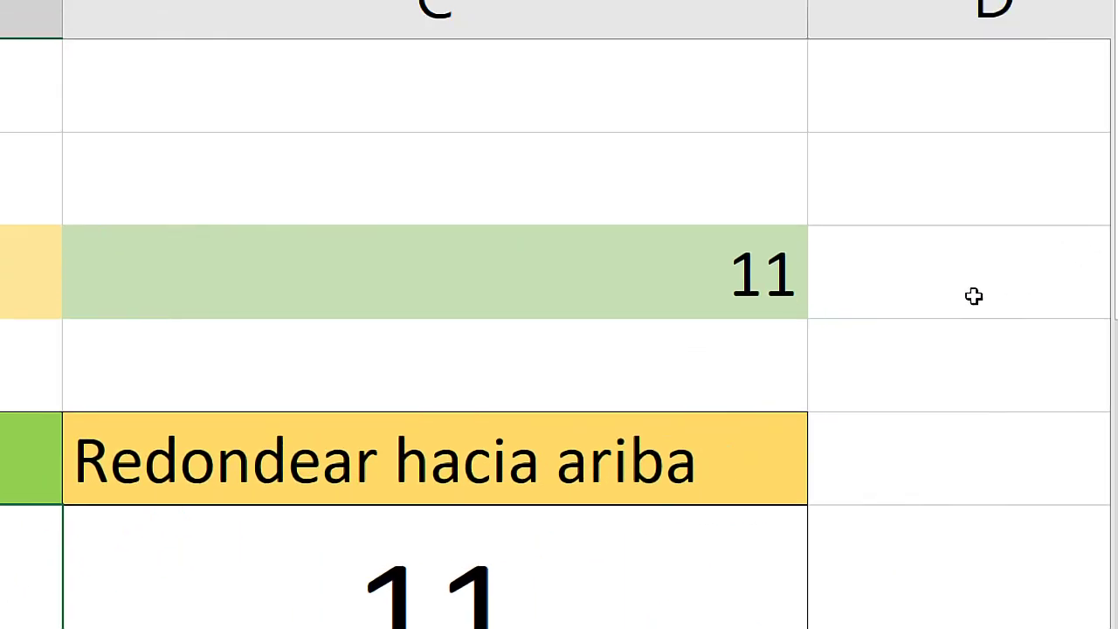
click(729, 291)
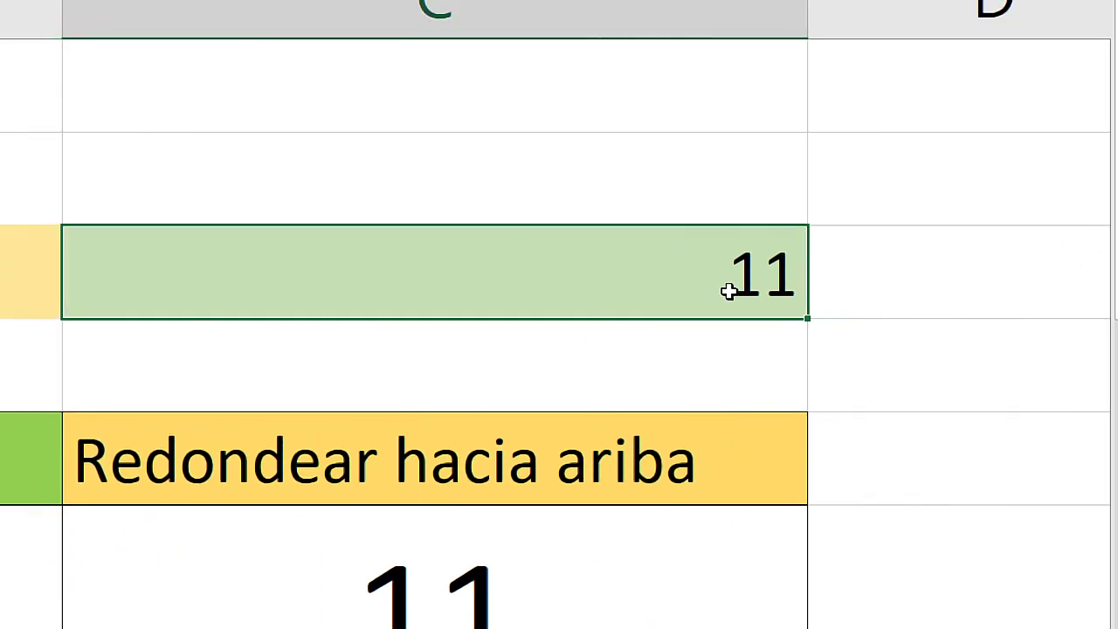